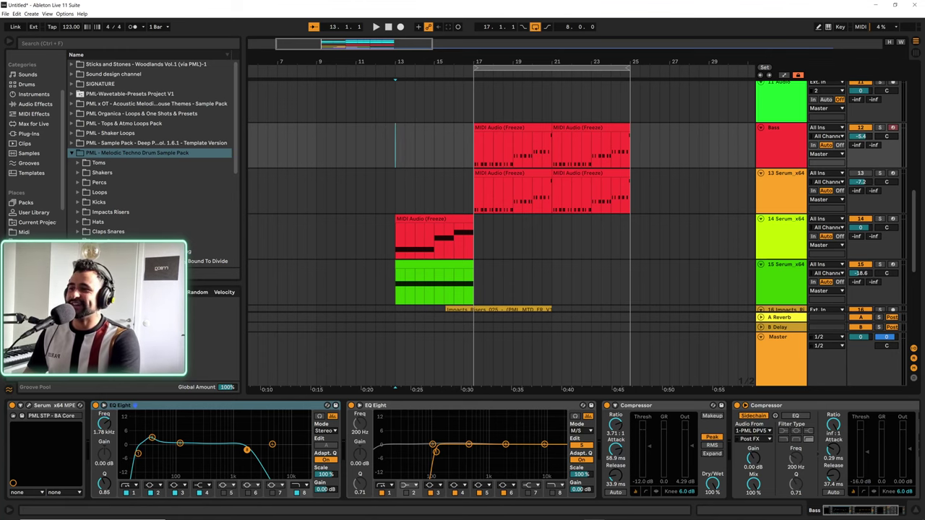
- Start arrangement playback and scroll left toward track 13 Serum_x64
key("space")
scroll(741, 210, "left", 3)
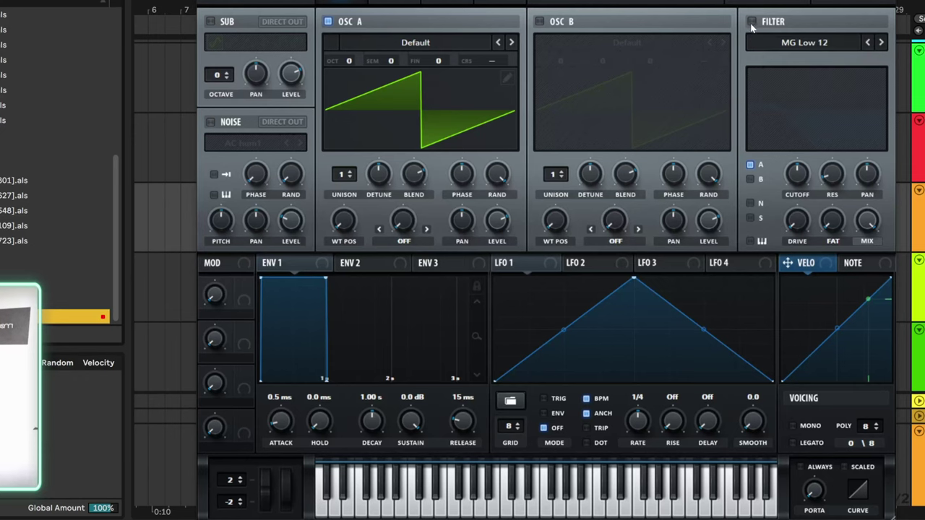
- Enable Serum's filter and set Env 1 to about 345 ms decay with sustain at -inf
left_click(752, 23)
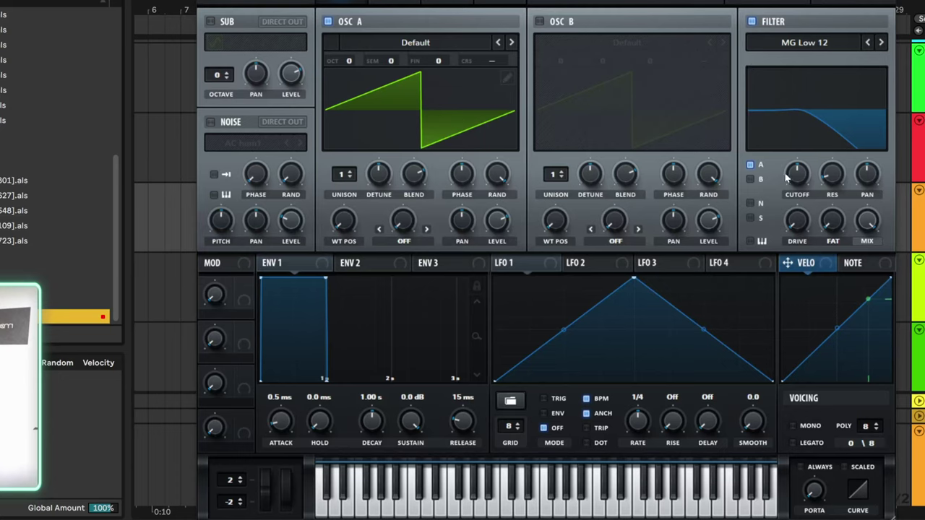
mouse_move(795, 181)
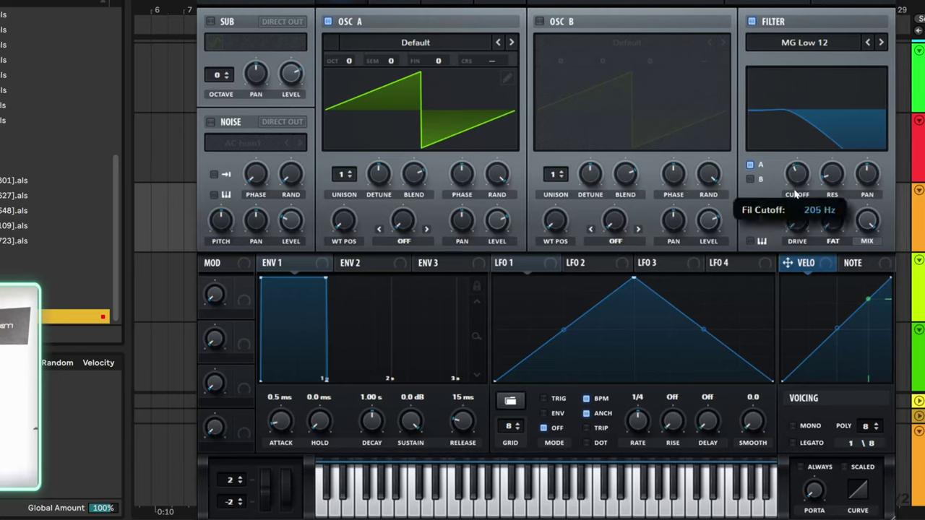
left_click_drag(324, 280, 280, 386)
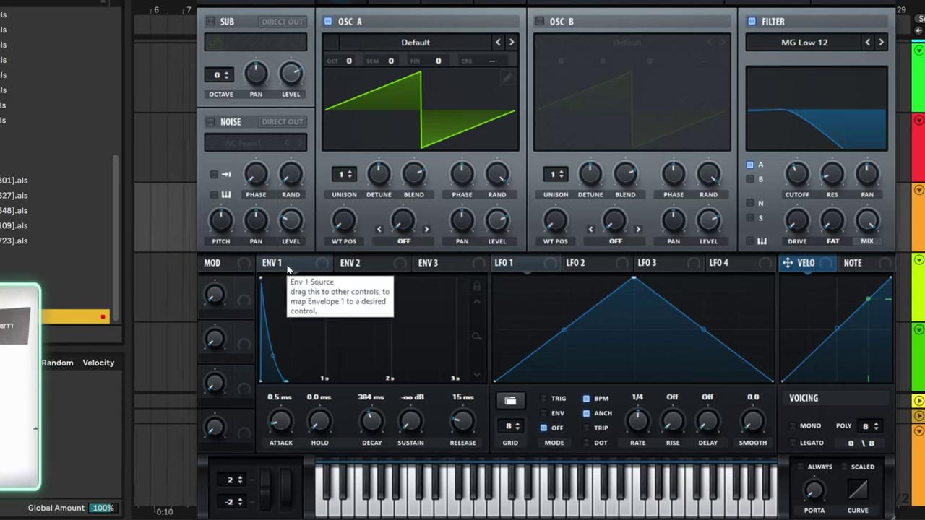
- Route Env 1 to the filter cutoff and lengthen its release to 141 ms
left_click_drag(288, 269, 288, 269)
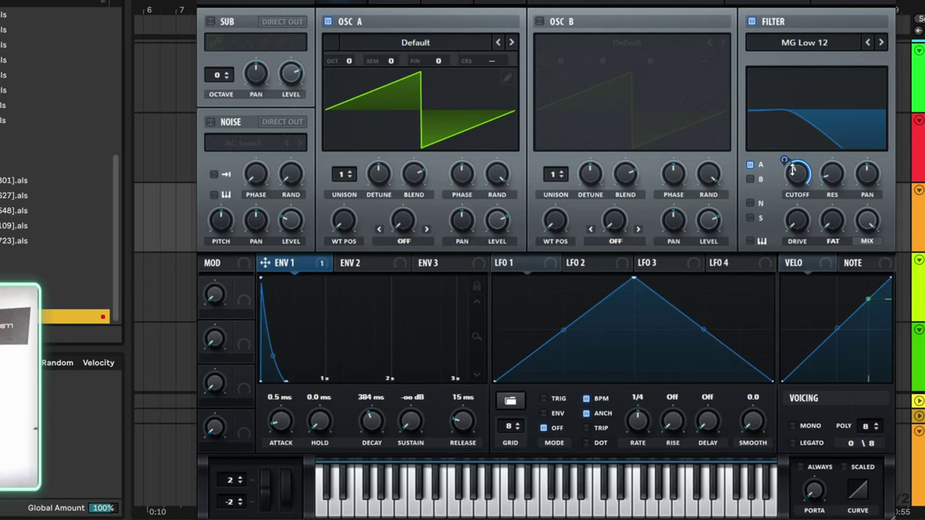
left_click_drag(785, 159, 788, 164)
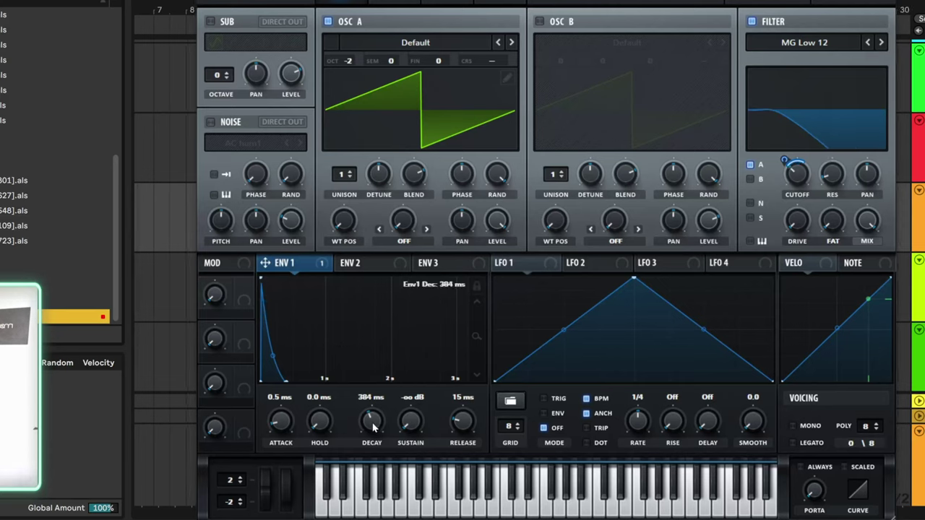
left_click_drag(462, 430, 467, 420)
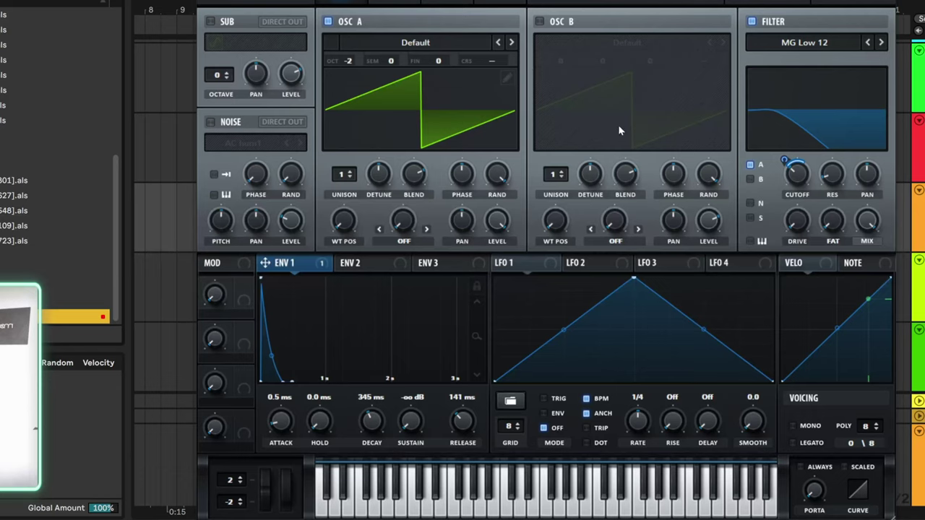
- Turn on Osc B at a lower level with 2 detuned unison voices
left_click(541, 22)
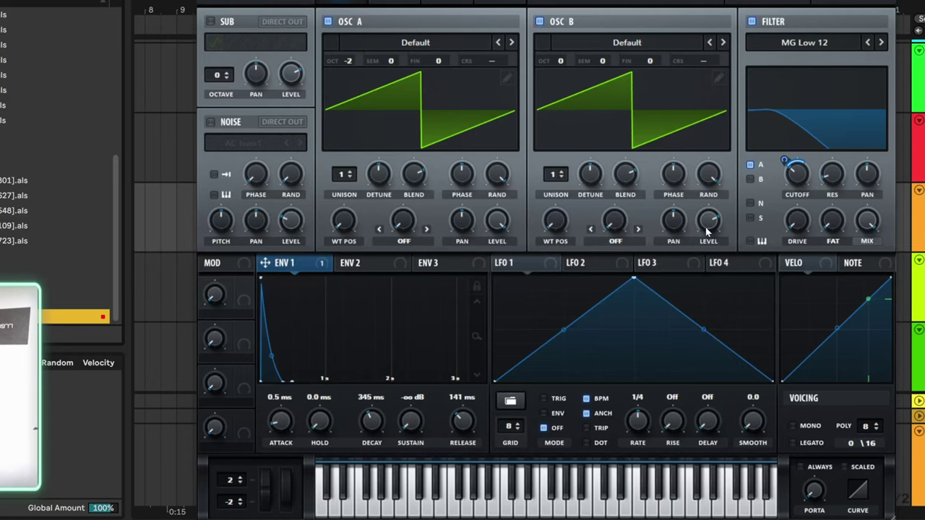
left_click_drag(707, 231, 708, 283)
mouse_move(560, 68)
left_click(562, 174)
left_click_drag(596, 176, 589, 201)
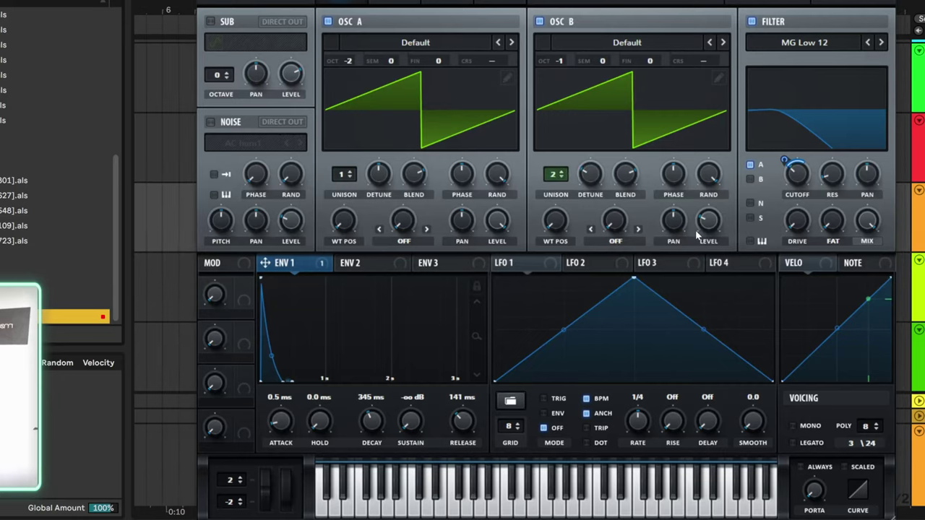
- Send Osc B through the filter, nudge its level up, add filter drive and switch to mono
left_click(751, 180)
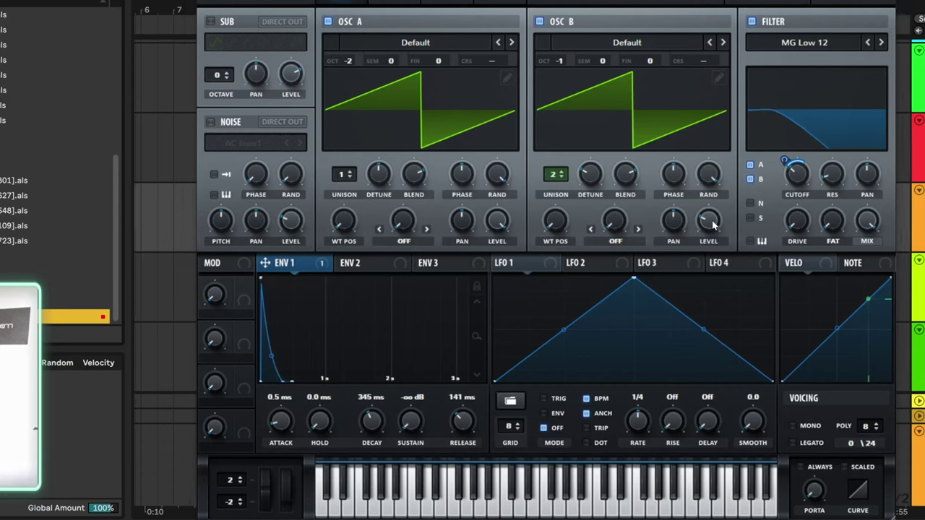
left_click_drag(712, 226, 716, 185)
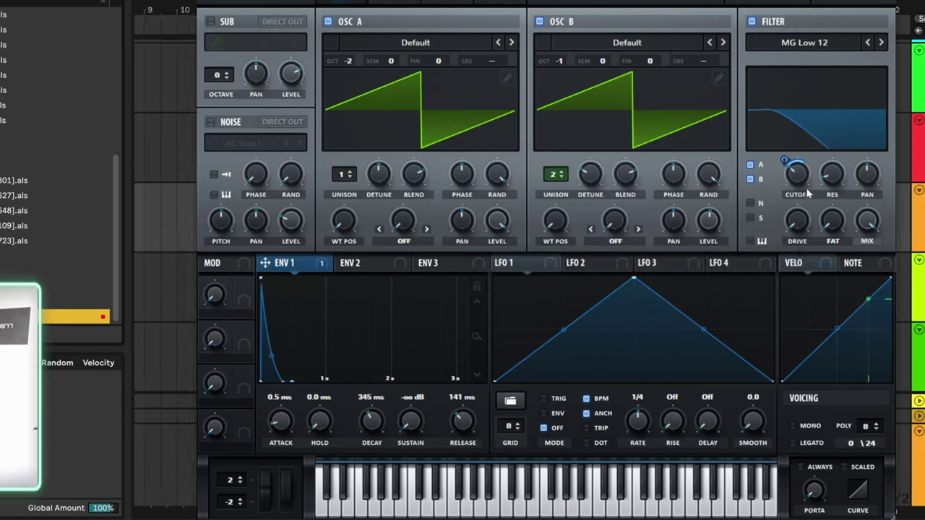
mouse_move(801, 219)
left_click_drag(799, 197, 799, 182)
left_click_drag(803, 225, 803, 225)
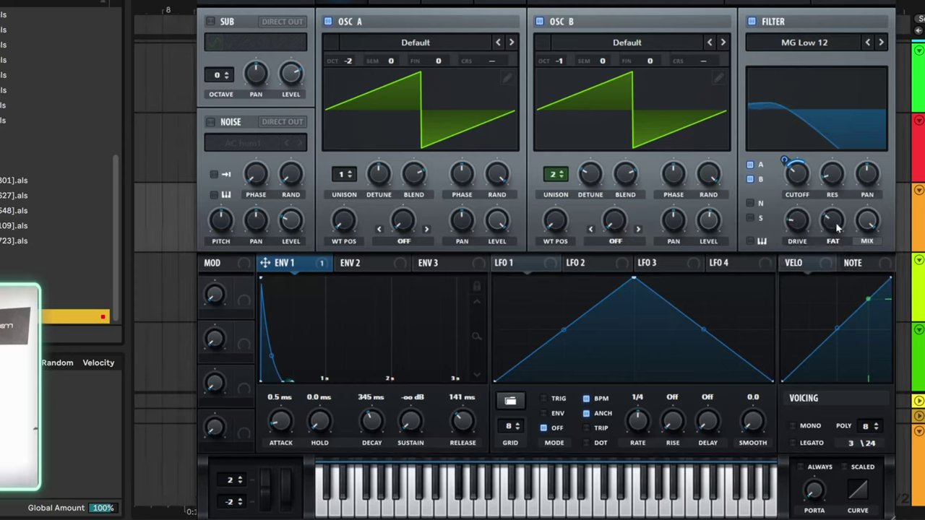
left_click(793, 427)
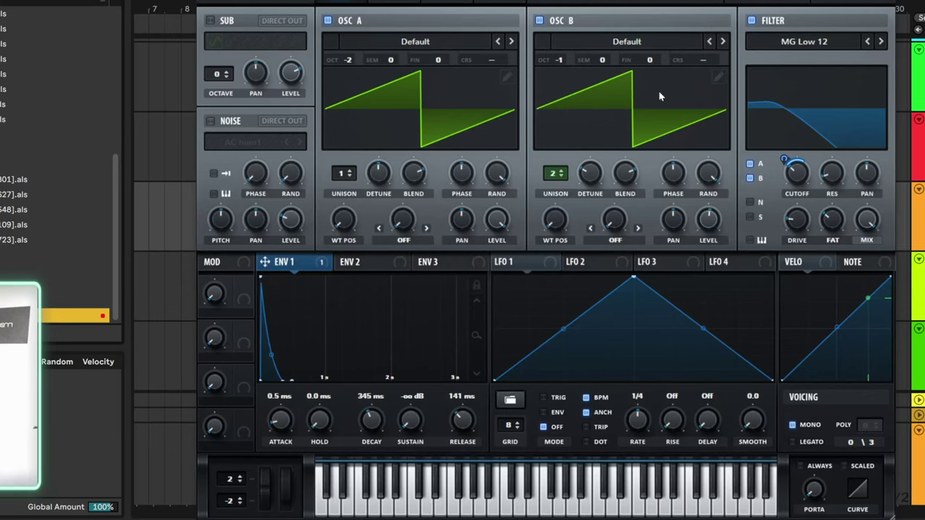
- Load Basic_Mdc into Osc A and modulate its wavetable position with Env 1
left_click(419, 40)
mouse_move(405, 58)
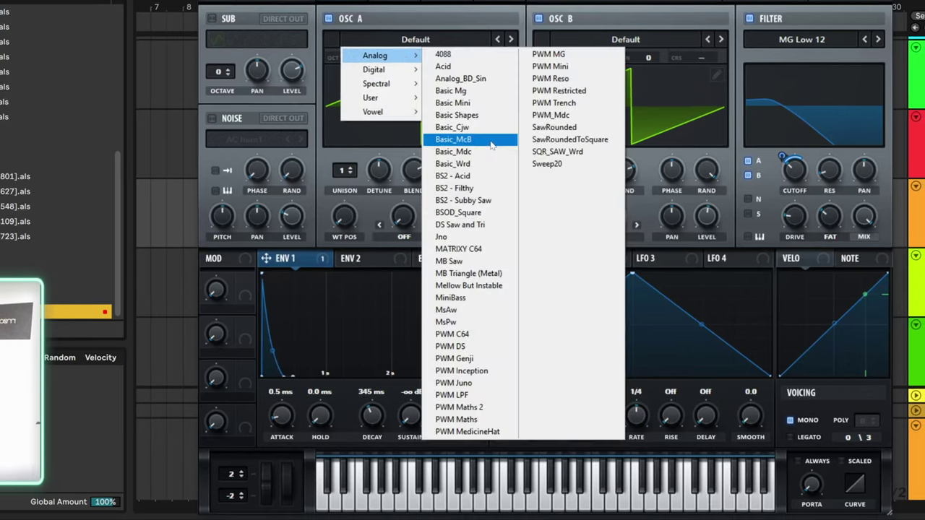
left_click(477, 153)
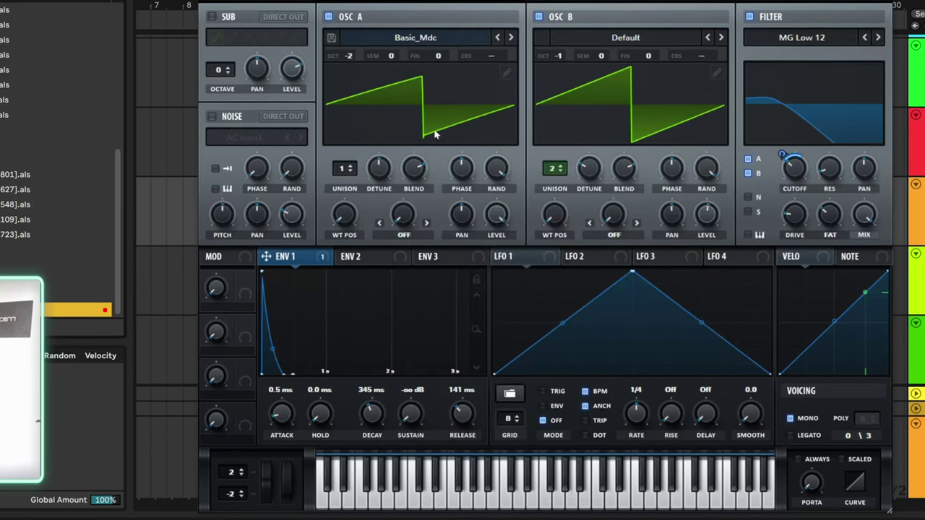
mouse_move(344, 215)
left_mouse_down()
mouse_move(349, 190)
mouse_move(353, 219)
mouse_move(345, 217)
mouse_move(352, 212)
mouse_move(362, 254)
mouse_move(345, 198)
mouse_move(361, 230)
mouse_move(344, 206)
left_mouse_up()
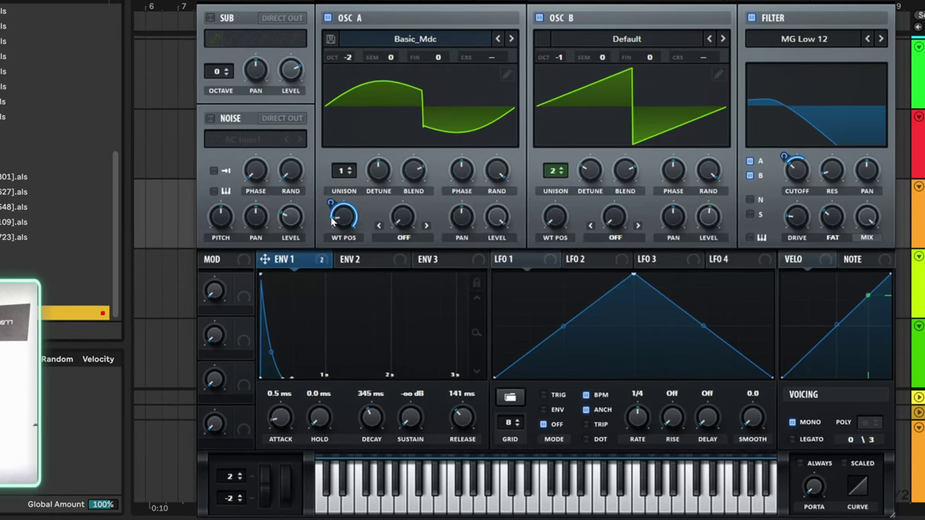
left_click_drag(332, 222, 333, 226)
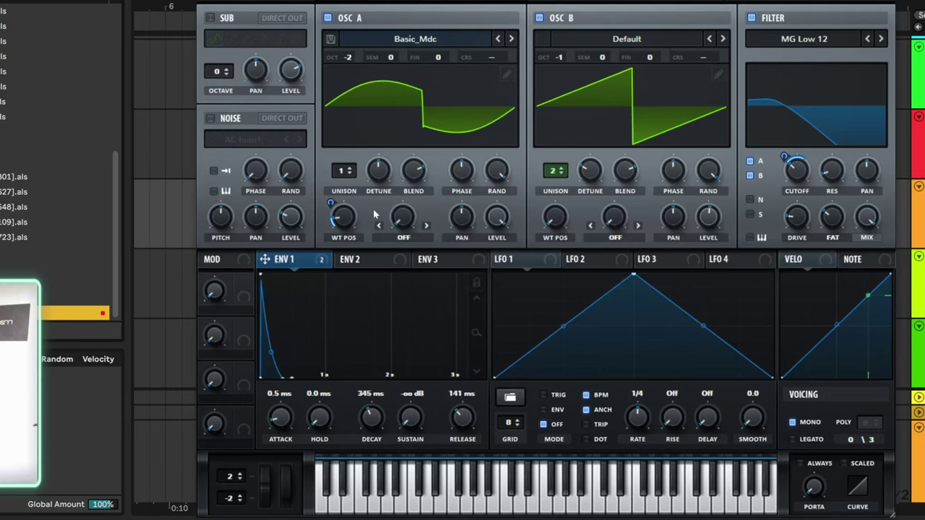
right_click(331, 204)
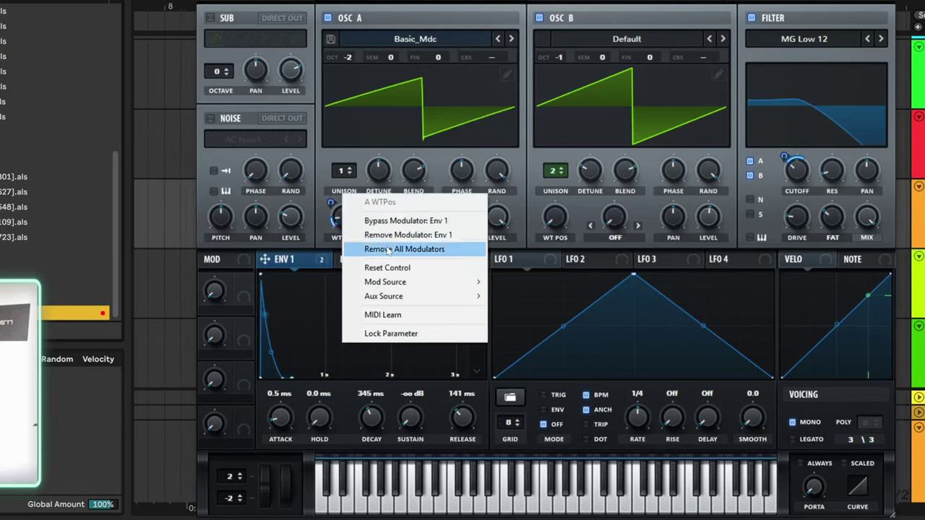
left_click(402, 220)
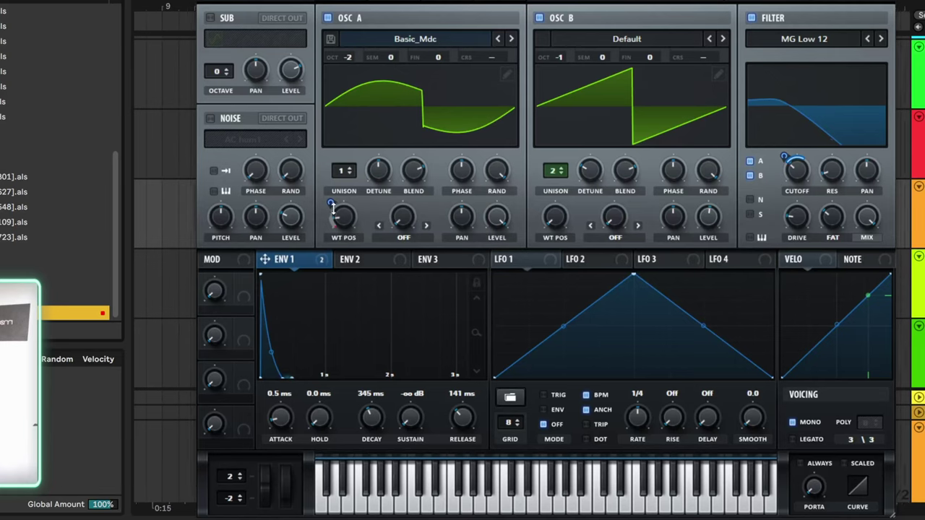
right_click(332, 206)
left_click(373, 222)
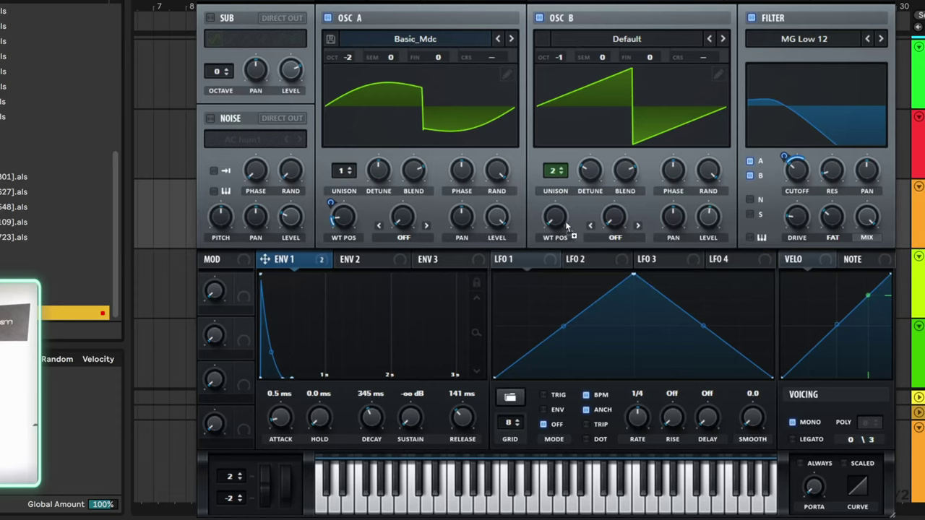
- Have Env 1 modulate Osc B's wavetable position, load Basic_McB and morph it toward a sine
left_click_drag(542, 206, 553, 221)
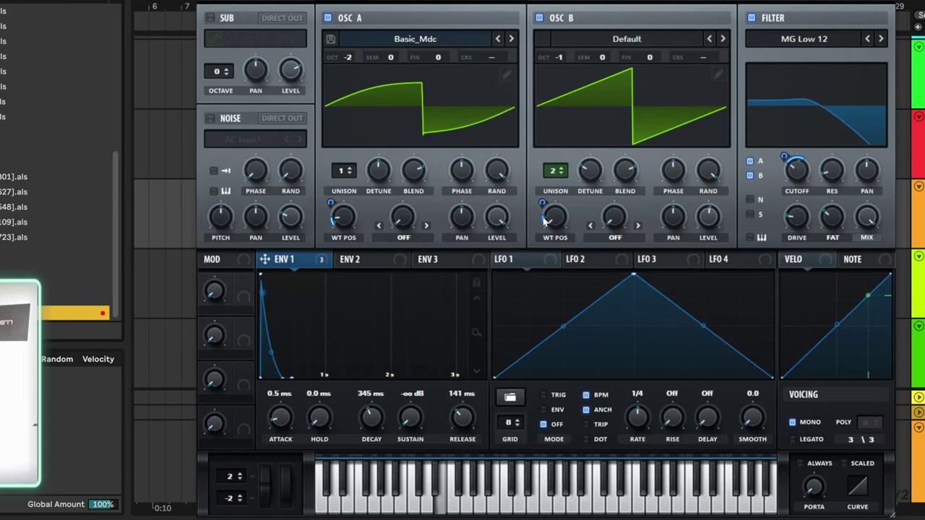
left_click(550, 46)
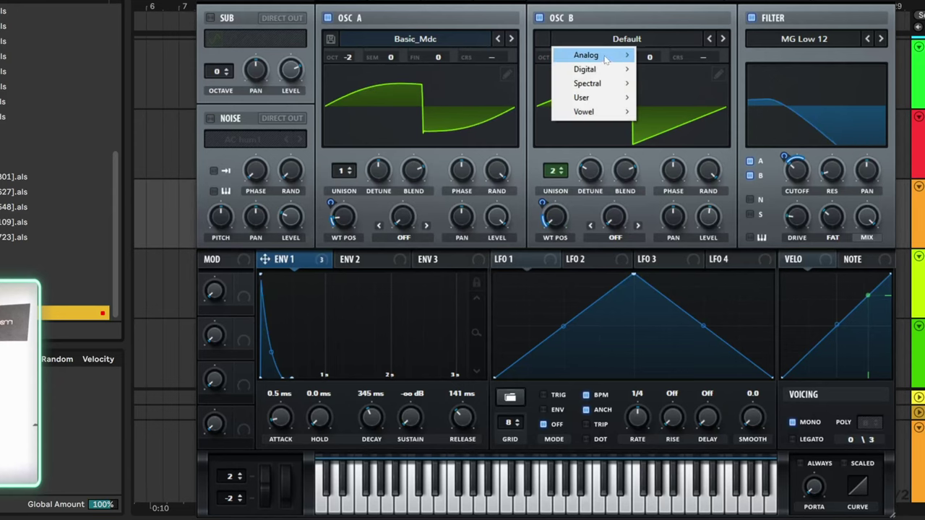
mouse_move(586, 55)
left_click(675, 140)
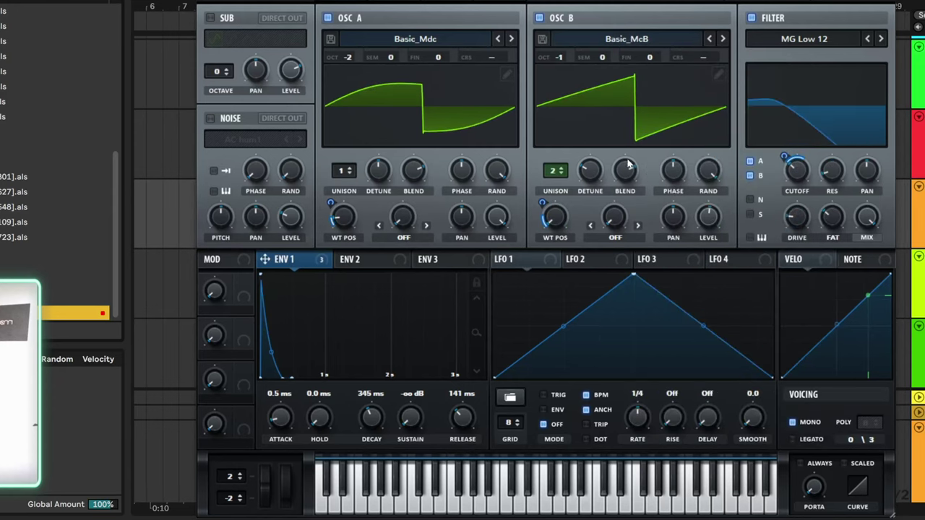
right_click(564, 223)
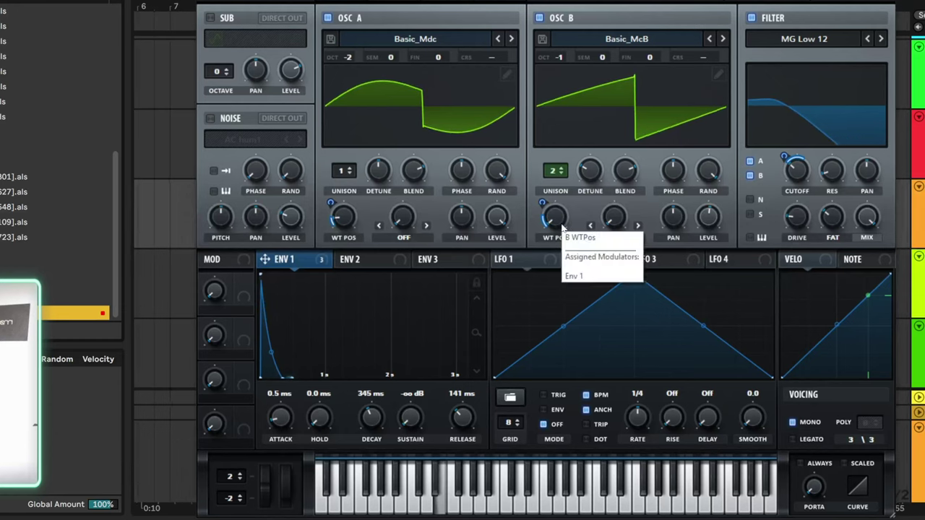
left_click(538, 191)
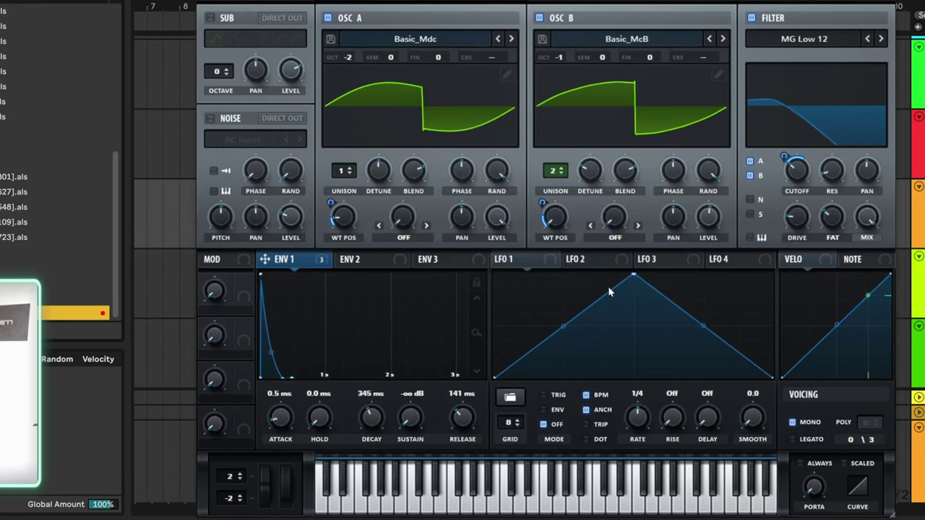
left_click_drag(559, 219, 544, 167)
mouse_move(556, 227)
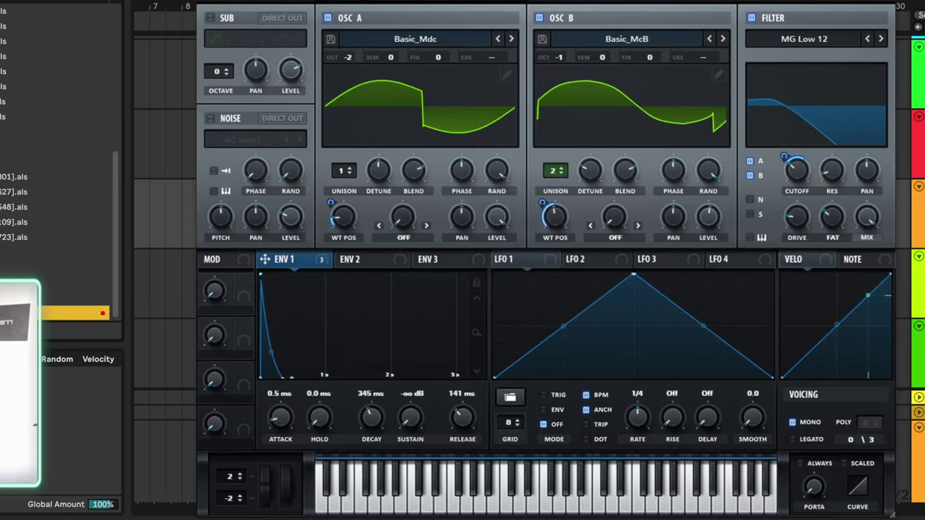
- Enable Stomp Box distortion at about 57% drive and 40% mix, followed by a filter effect
left_click(426, 3)
left_click(214, 45)
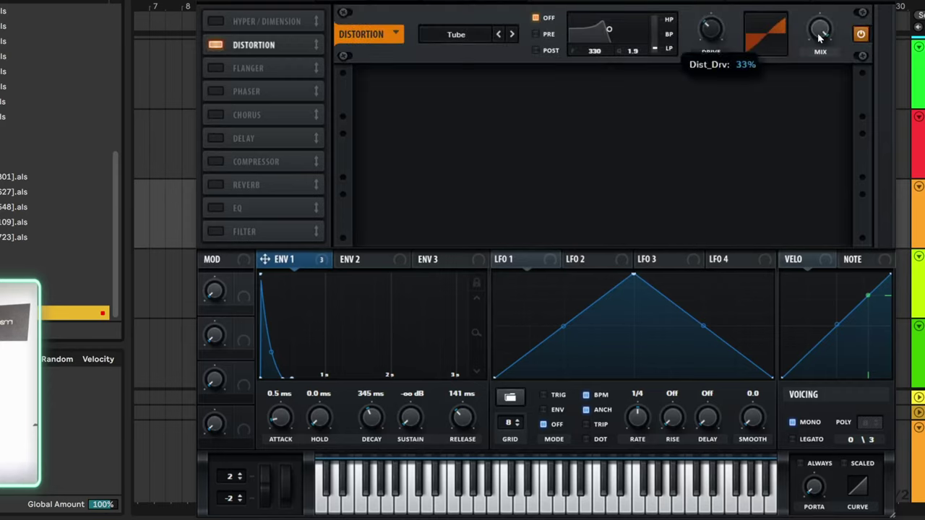
mouse_move(824, 54)
left_click_drag(811, 85, 821, 40)
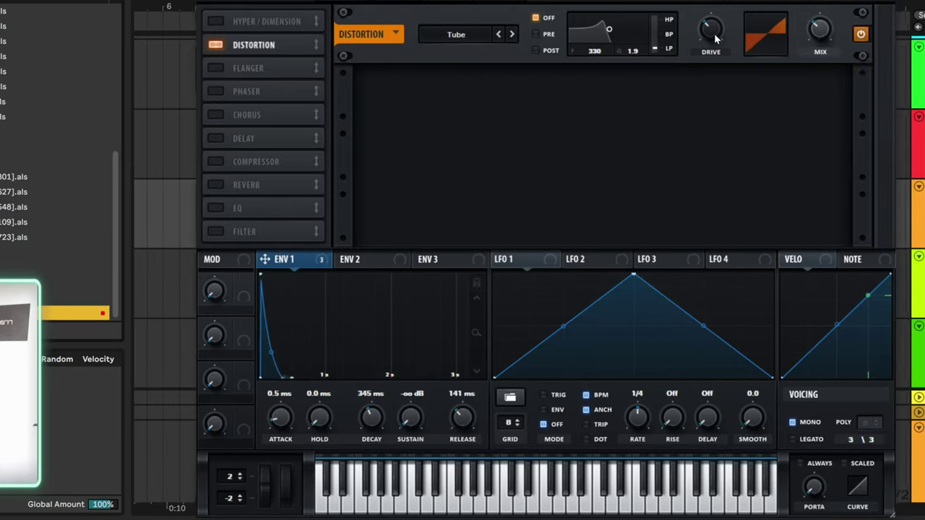
mouse_move(715, 33)
left_mouse_down()
mouse_move(715, 16)
mouse_move(716, 26)
left_mouse_up()
left_click(468, 35)
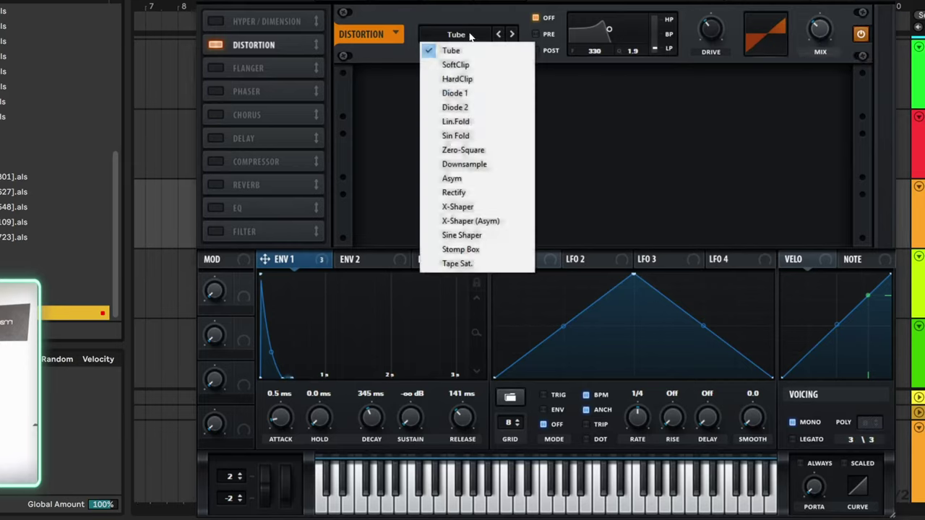
left_click(461, 250)
mouse_move(711, 28)
left_mouse_down()
mouse_move(710, 2)
mouse_move(711, 21)
left_mouse_up()
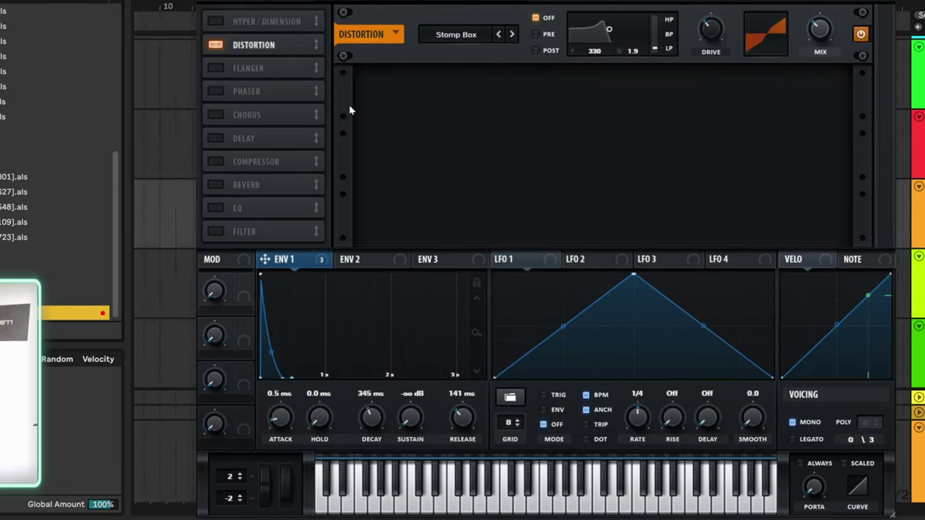
left_click(215, 231)
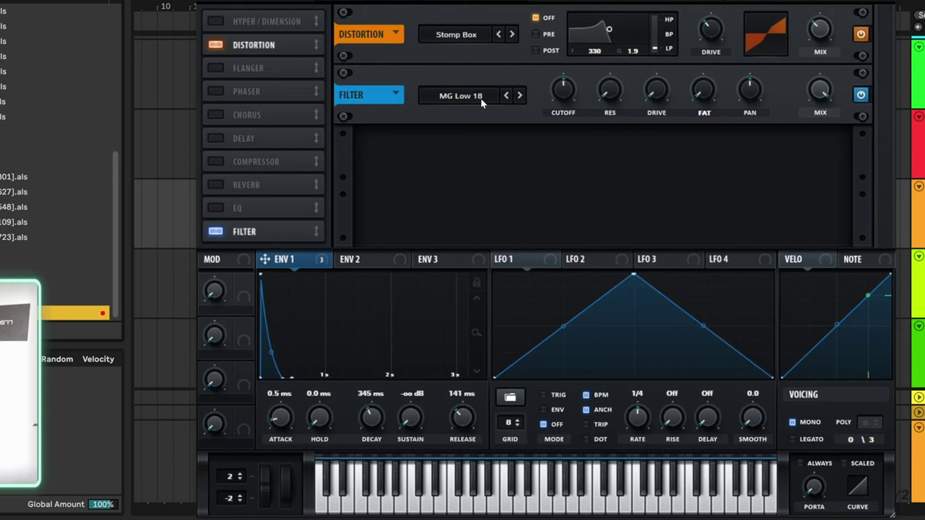
- Assign Env 1 to the FX filter cutoff and set its modulation depth
left_click(344, 3)
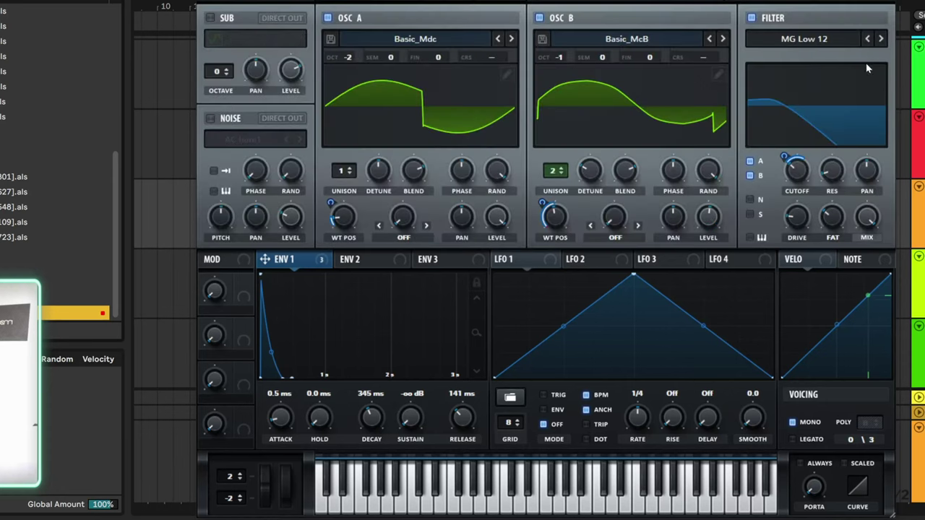
left_click(398, 2)
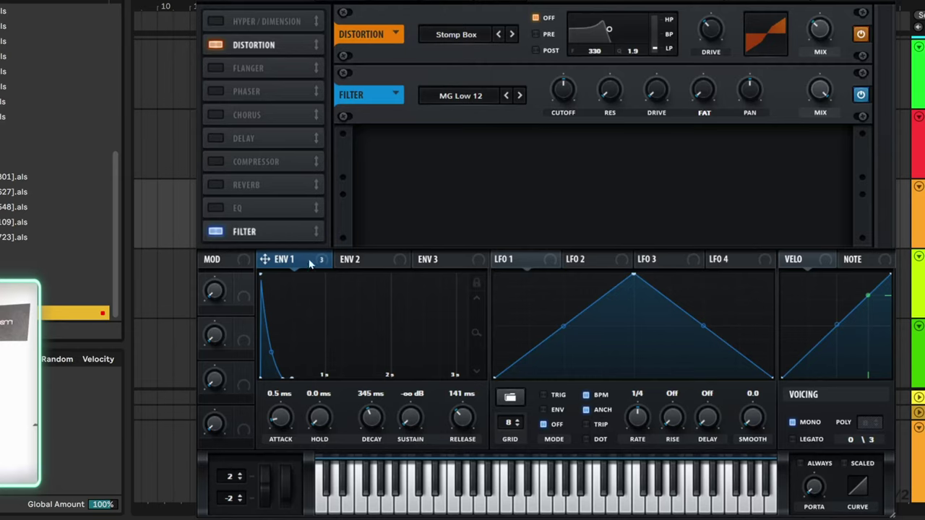
left_click_drag(567, 94, 567, 83)
right_click(550, 75)
left_click(550, 70)
mouse_move(551, 95)
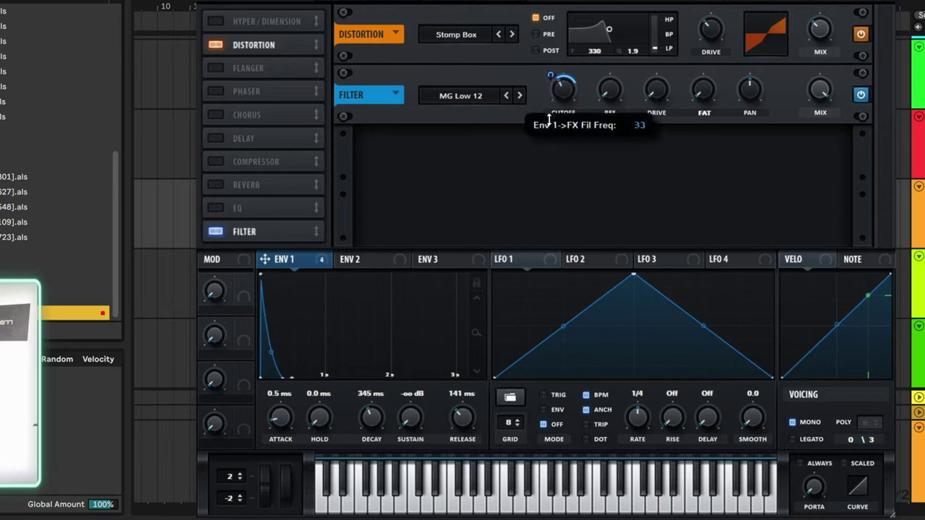
left_click_drag(547, 125, 553, 82)
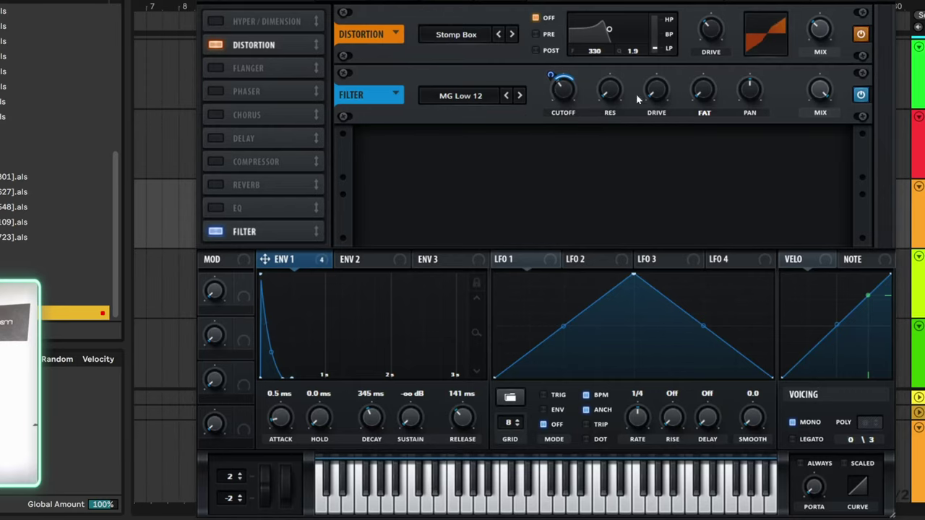
- Raise the FX filter resonance to 18% and add a little drive
left_click_drag(613, 88, 614, 64)
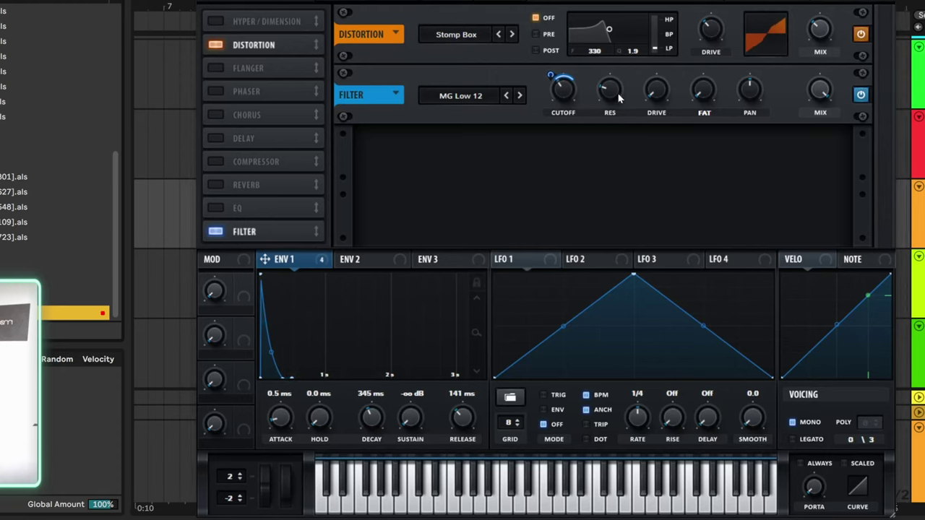
left_click_drag(659, 94, 658, 63)
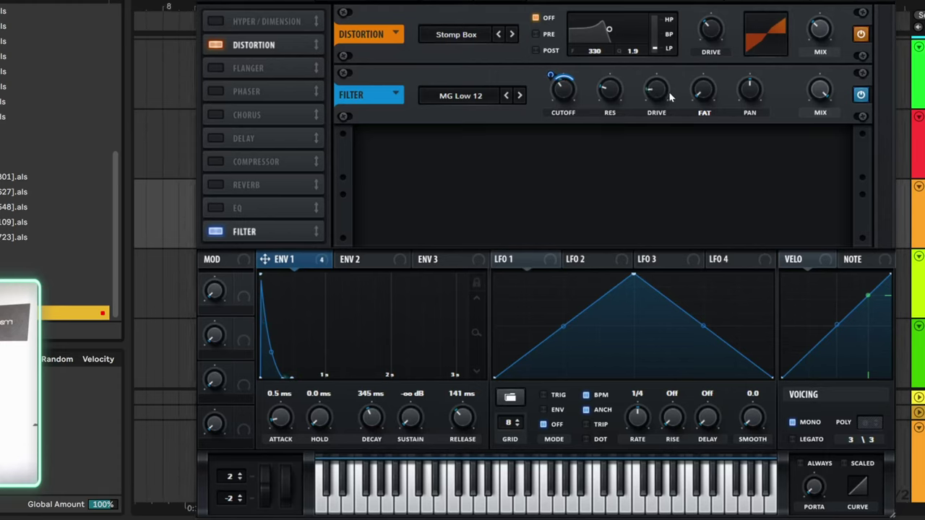
mouse_move(659, 98)
left_mouse_down()
mouse_move(658, 79)
mouse_move(659, 93)
left_mouse_up()
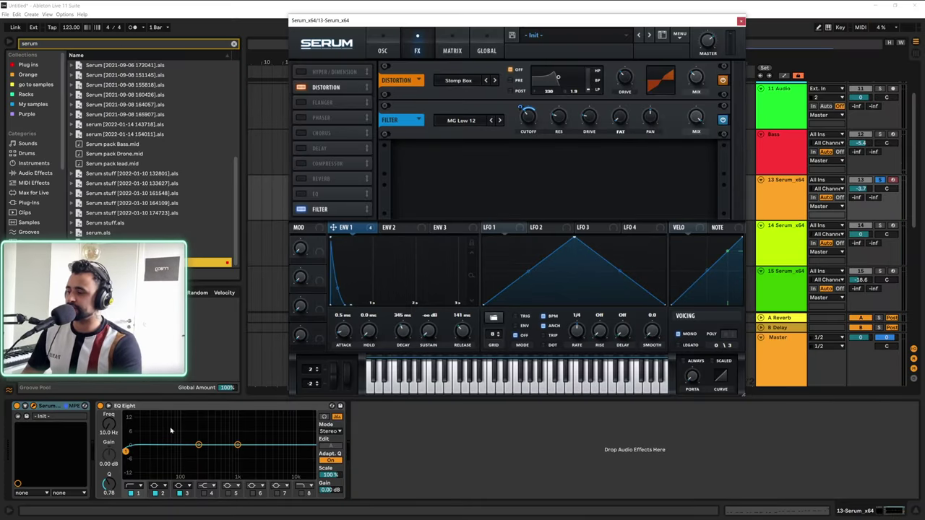
- Close Serum and boost EQ Eight band 2 gently around 100 Hz while auditioning
left_click(741, 21)
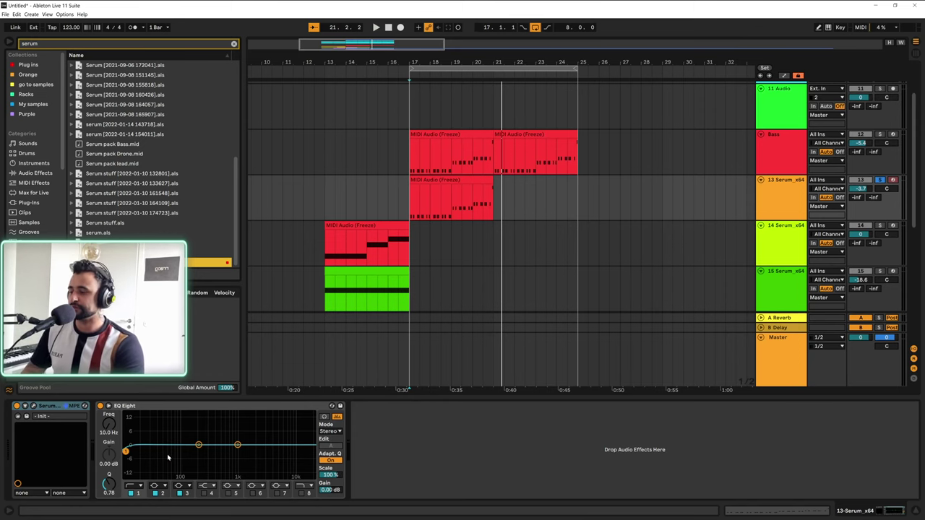
key("space")
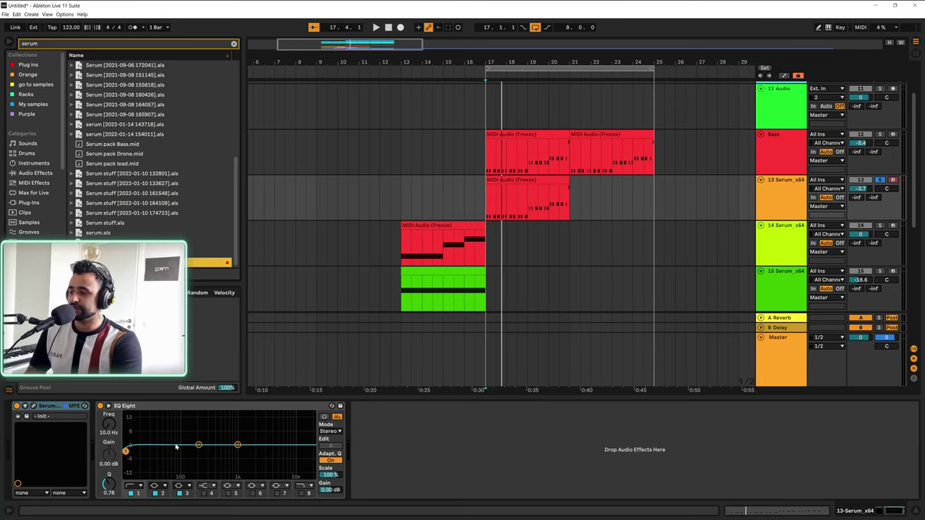
key("space")
left_click_drag(198, 444, 183, 442)
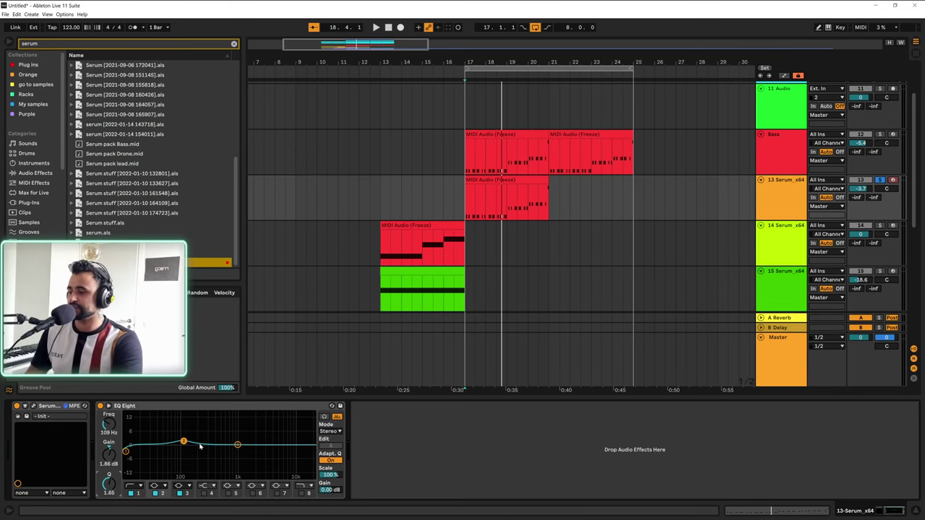
key("space")
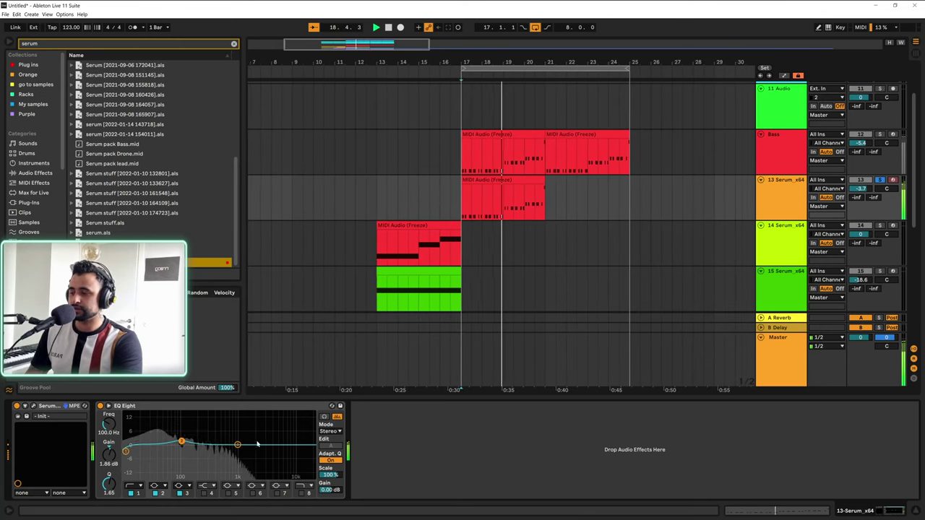
- Enable EQ Eight band 8 as a steep low-pass at about 639 Hz
left_click(309, 493)
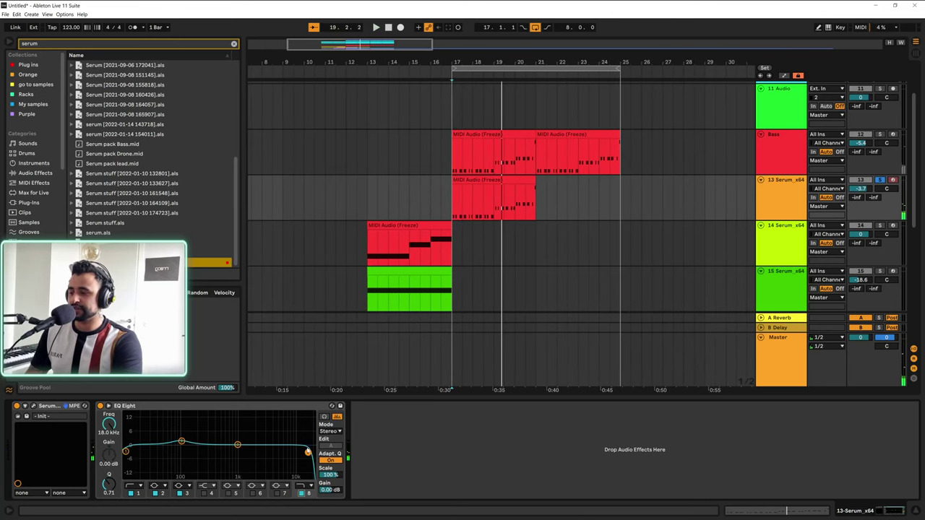
key("space")
key("space")
left_click_drag(304, 452, 235, 457)
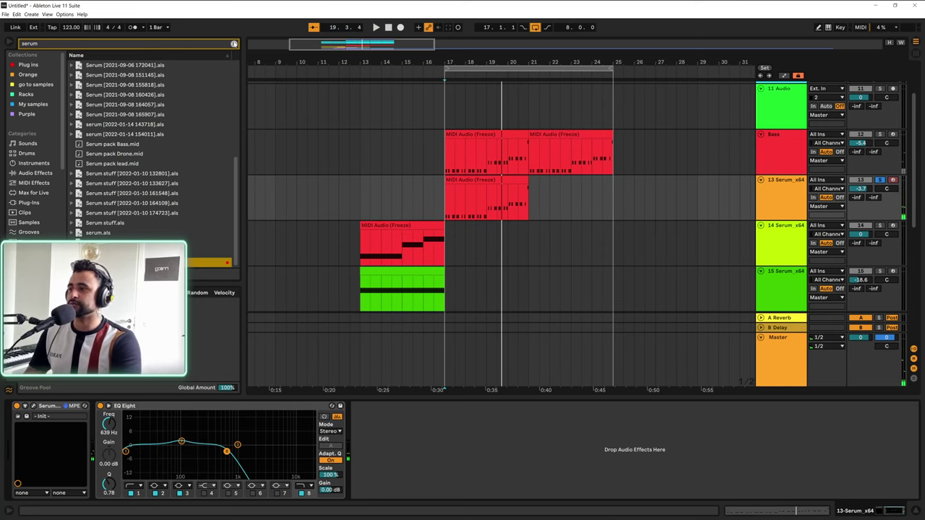
- Clear the browser search and resume playback
left_click(234, 43)
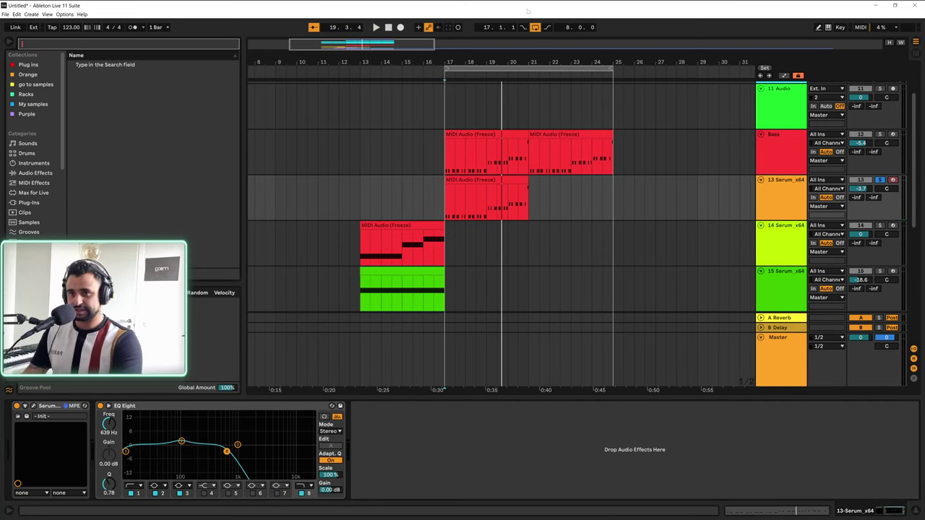
scroll(813, 152, "up", 3)
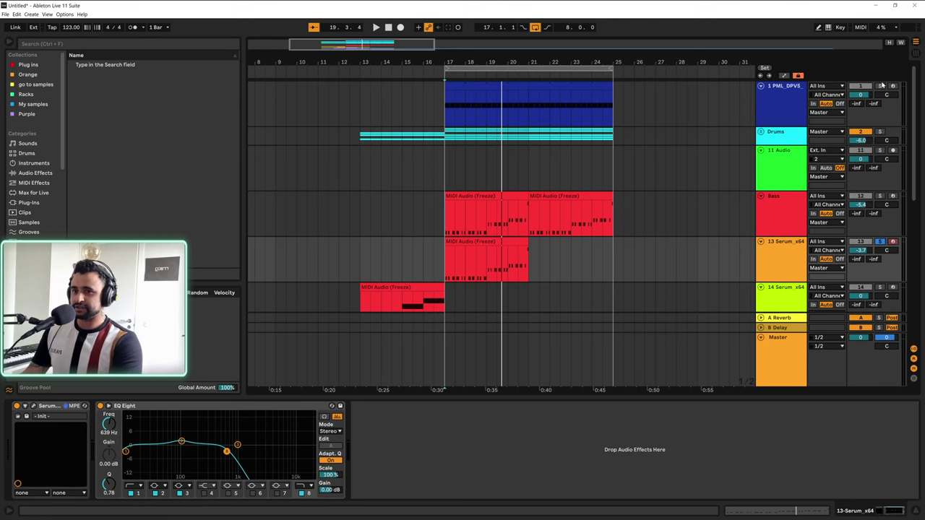
key("space")
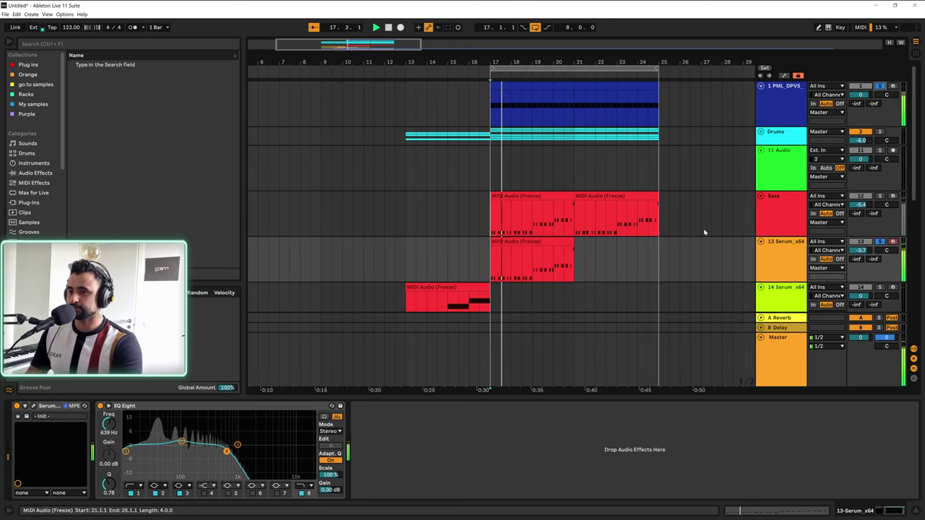
- Search 'comp' and place a Compressor after EQ Eight on track 13
scroll(740, 242, "down", 3)
left_click(777, 195)
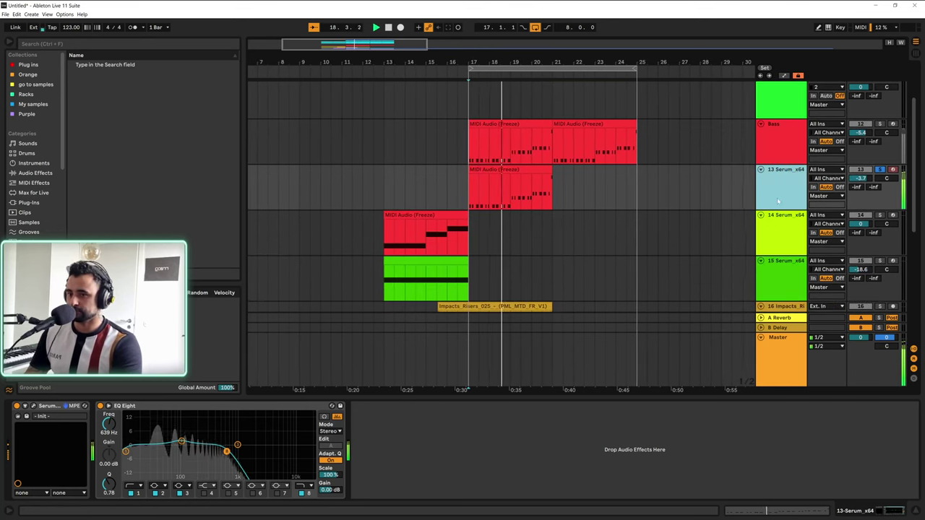
key("space")
left_click(181, 44)
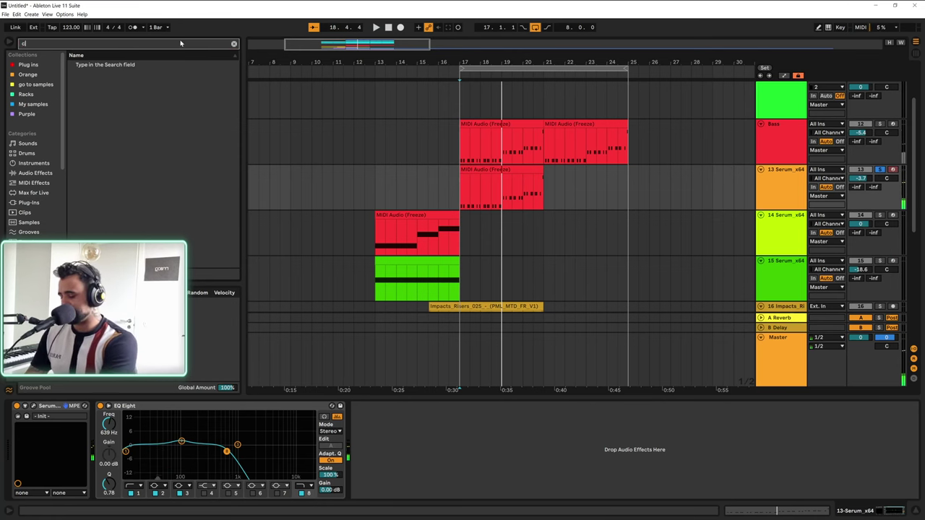
type("comp")
left_click_drag(100, 64, 438, 406)
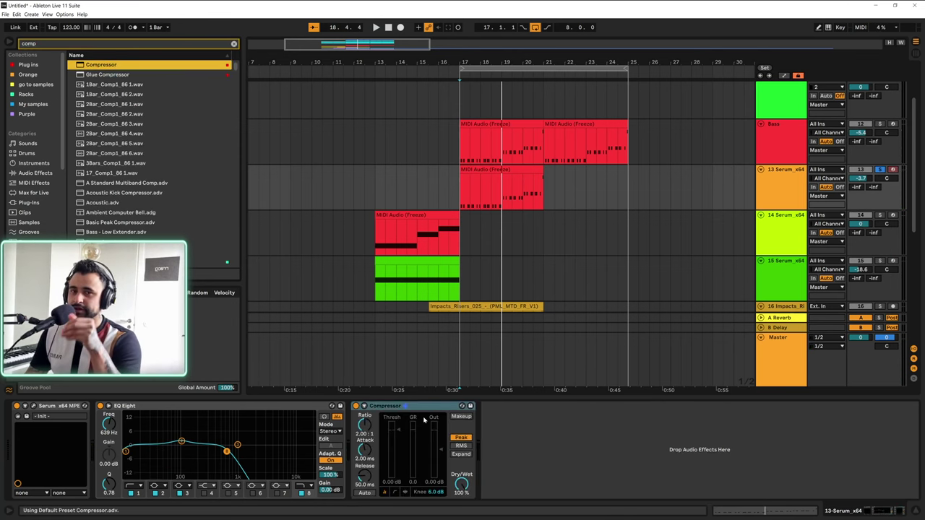
- Sidechain the Compressor from kick track 1-PML DPVS, lowering threshold and setting 0.39 ms attack
left_click(365, 407)
left_click(373, 417)
left_click(376, 432)
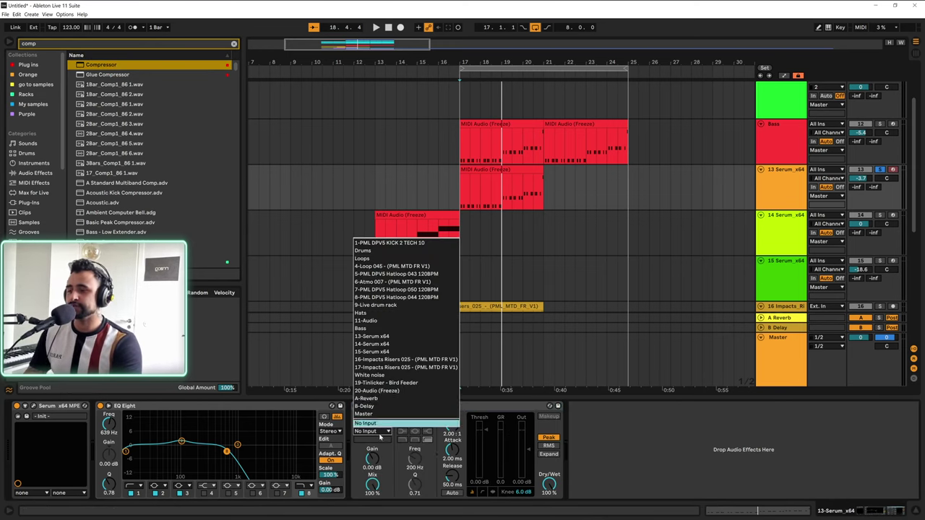
left_click(416, 243)
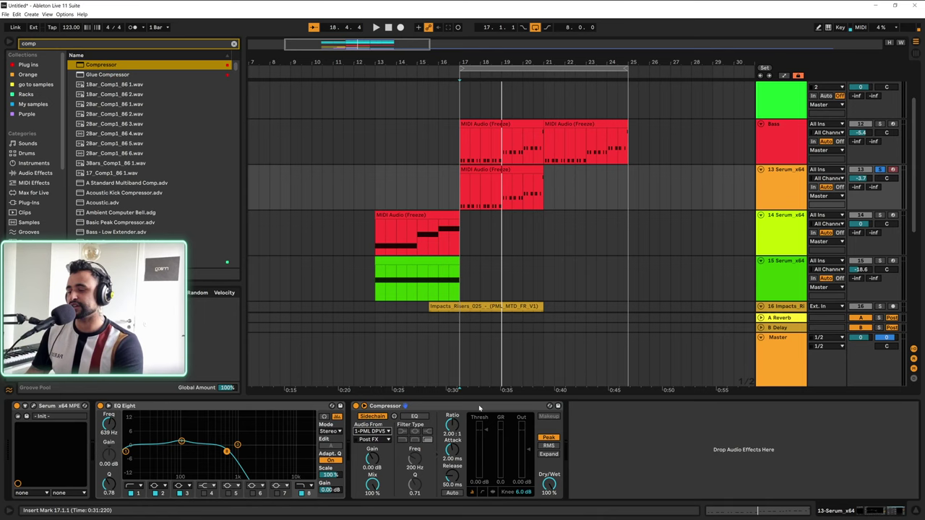
left_click_drag(480, 428, 480, 437)
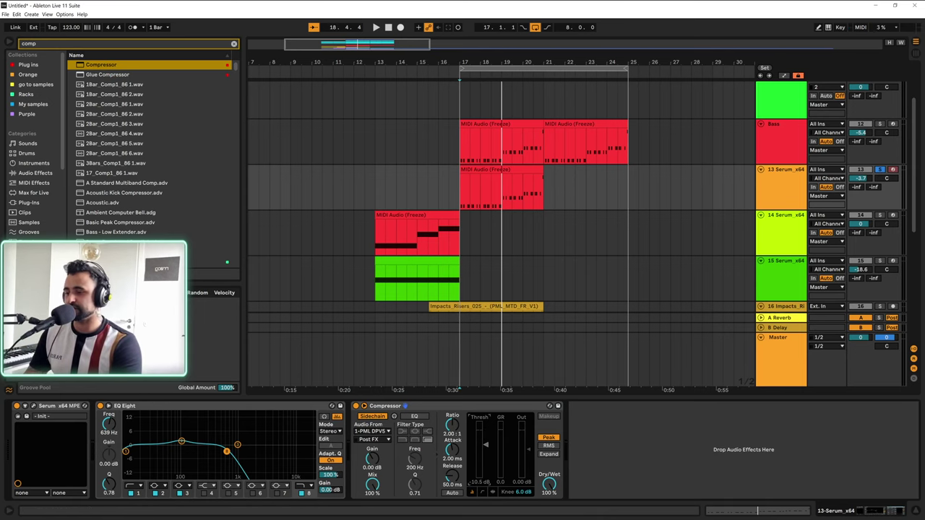
key("space")
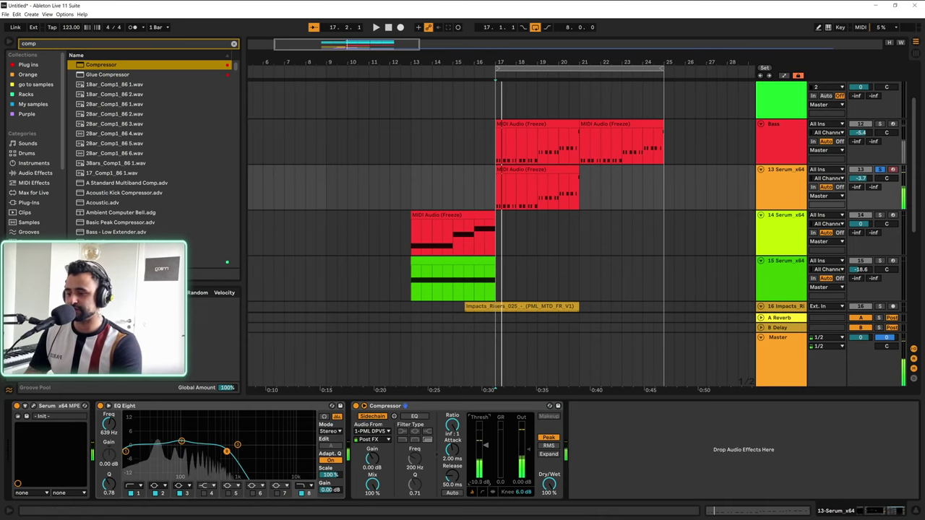
left_click_drag(456, 458, 452, 469)
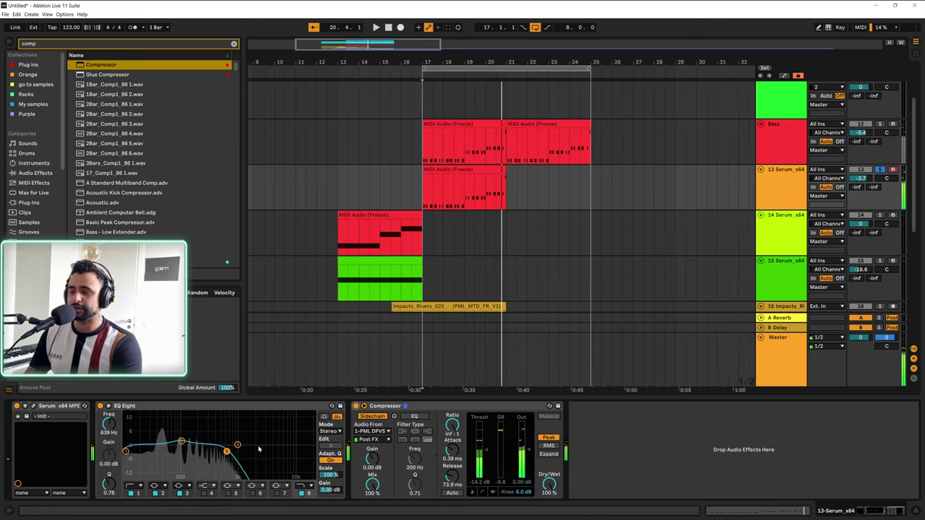
- Add a Glue Compressor with 52% dry/wet, -12.7 dB threshold and 4.44 dB makeup
double_click(101, 74)
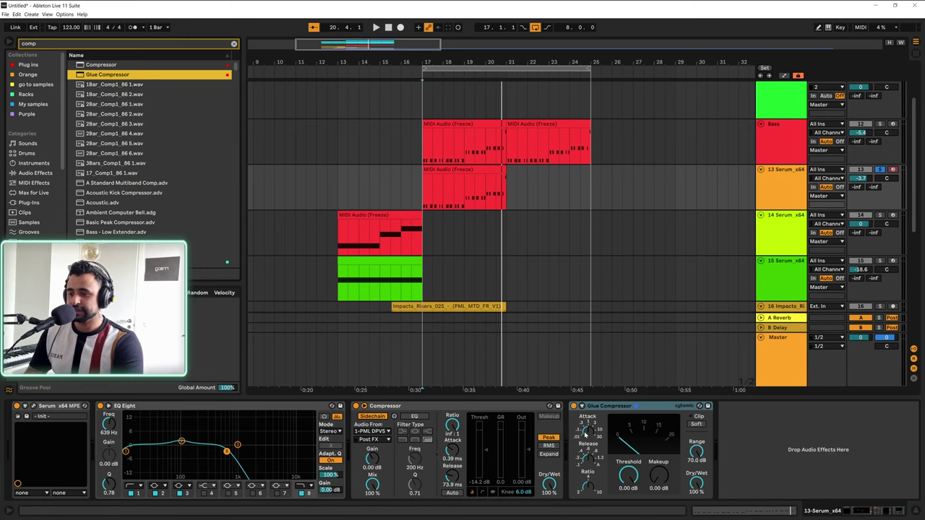
left_click(585, 433)
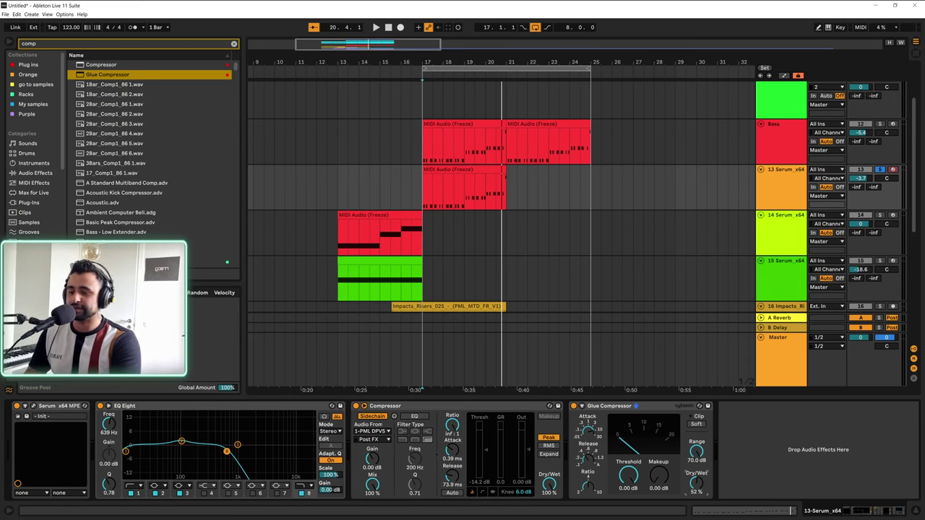
key("space")
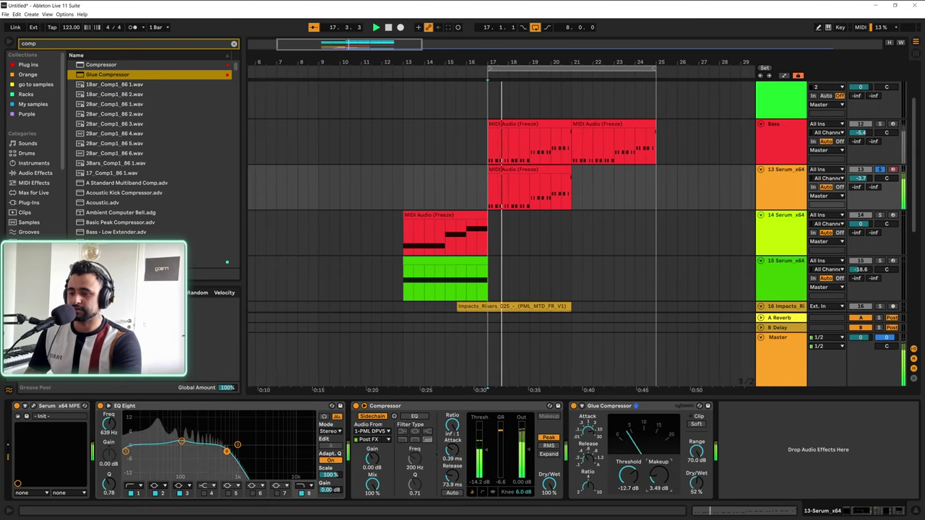
left_click_drag(659, 477, 659, 471)
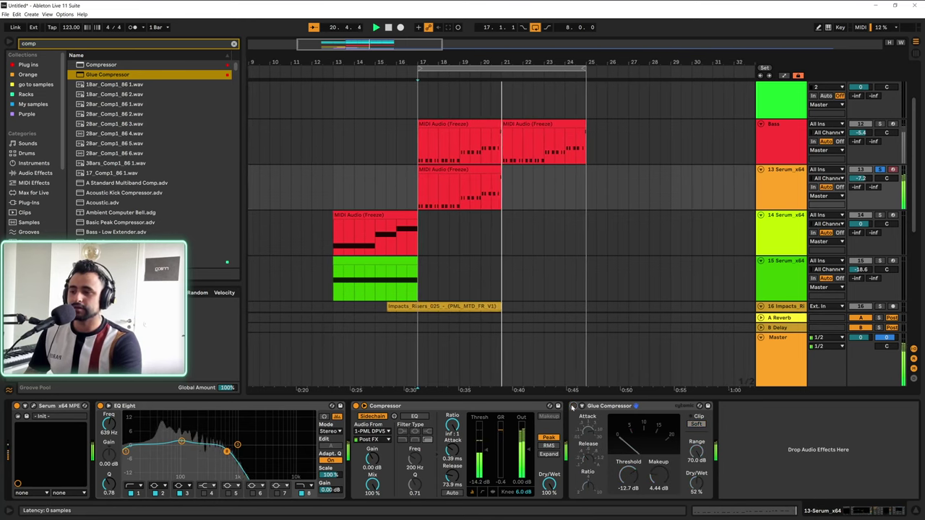
- Extend track 13's clip to bar 25 and split it at bar 21
key("space")
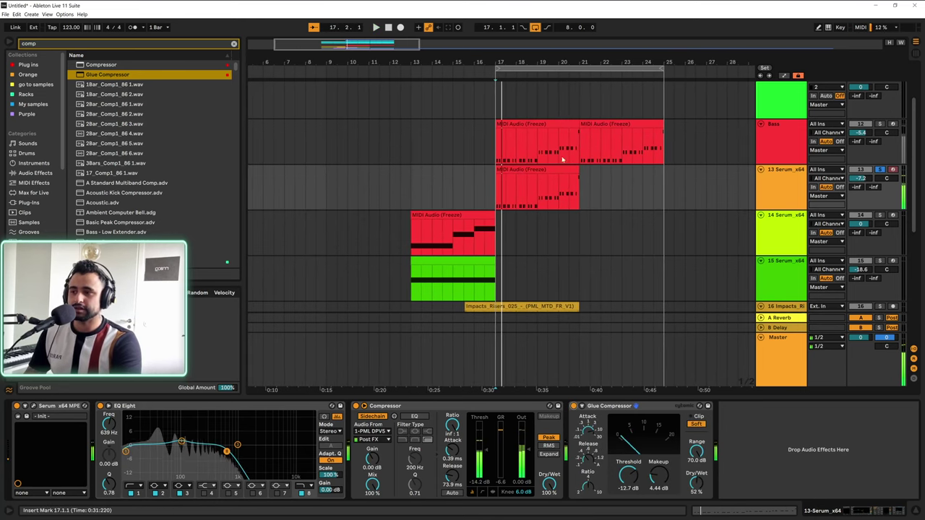
left_click_drag(578, 185, 651, 180)
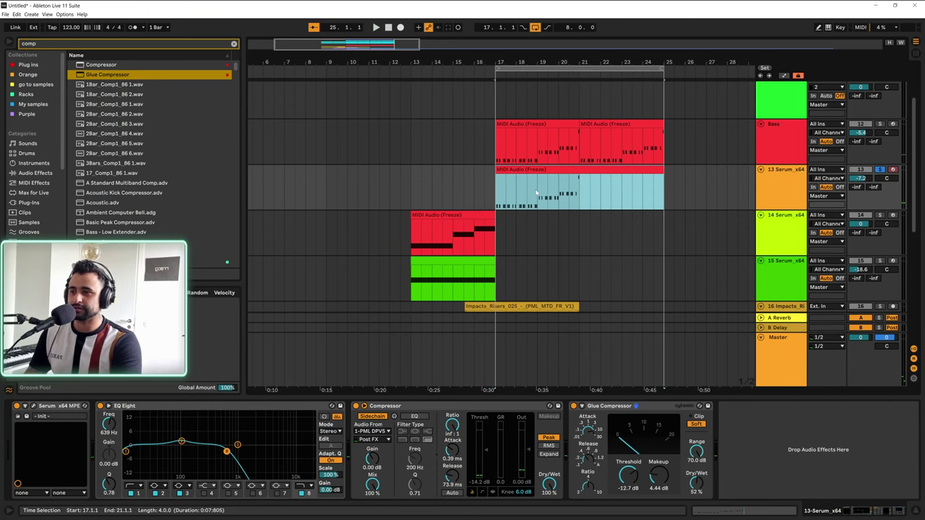
left_click_drag(495, 200, 576, 193)
key("ctrl+e")
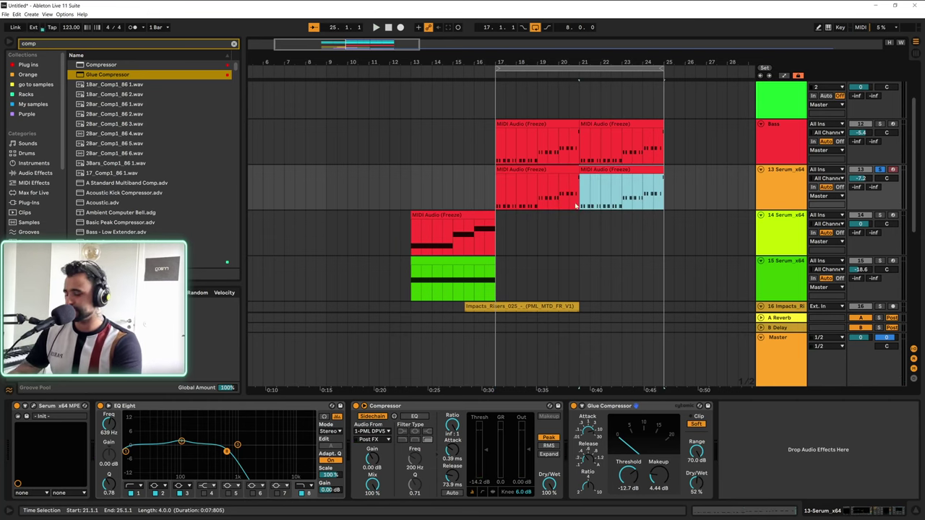
key("space")
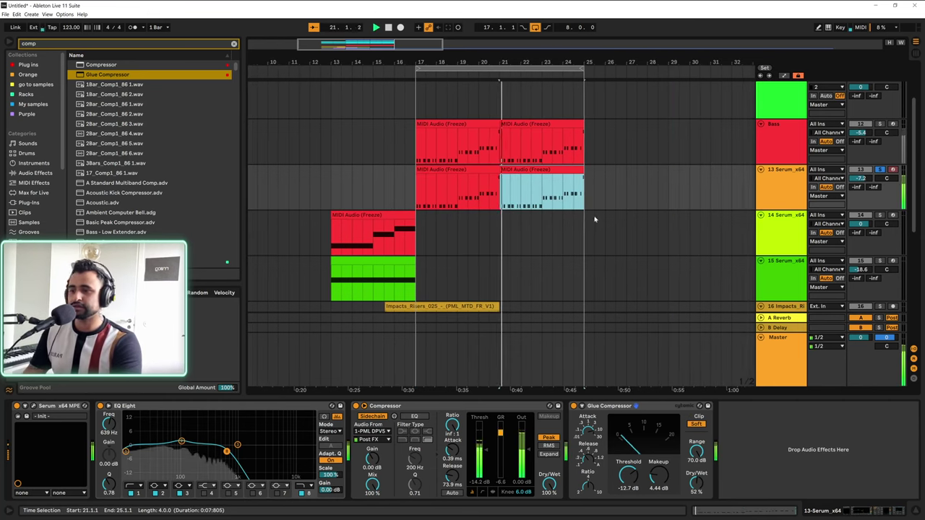
- Set the Glue Compressor threshold to -11.1 dB
left_click(574, 407)
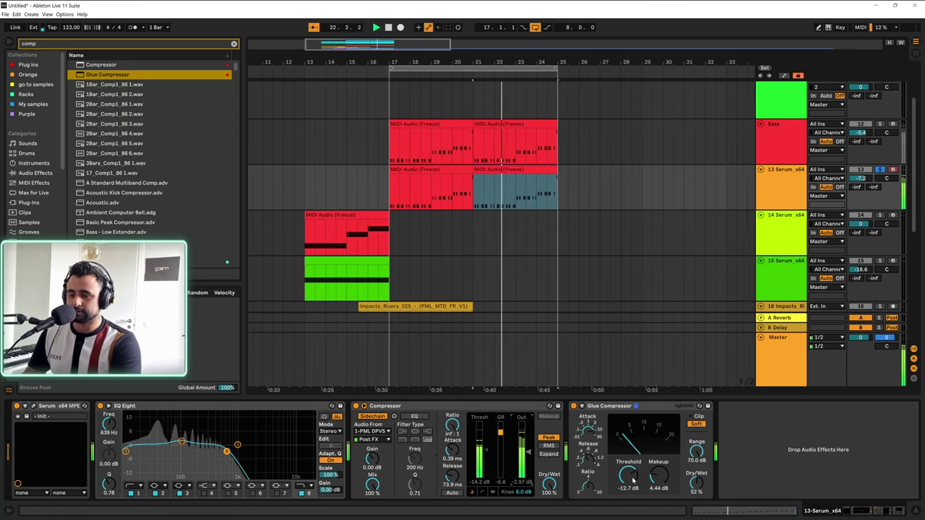
left_click_drag(633, 480, 658, 471)
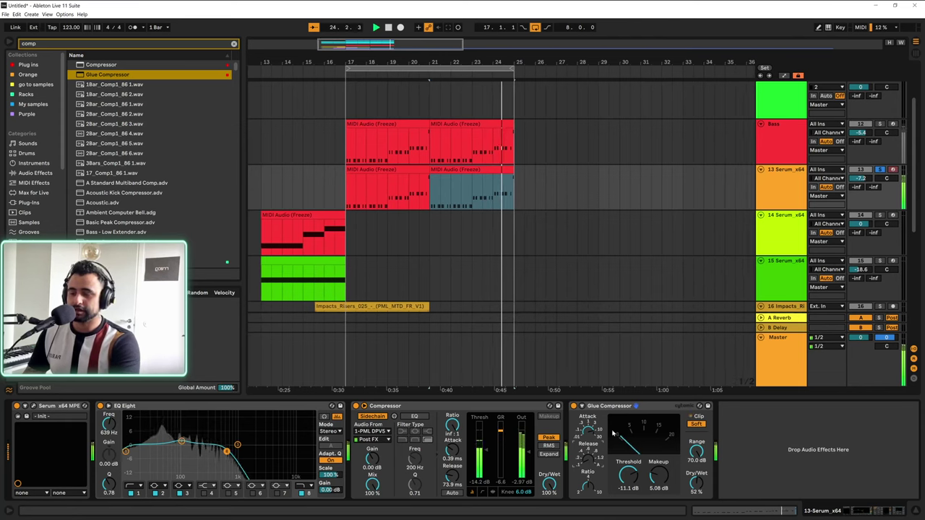
left_click(613, 407)
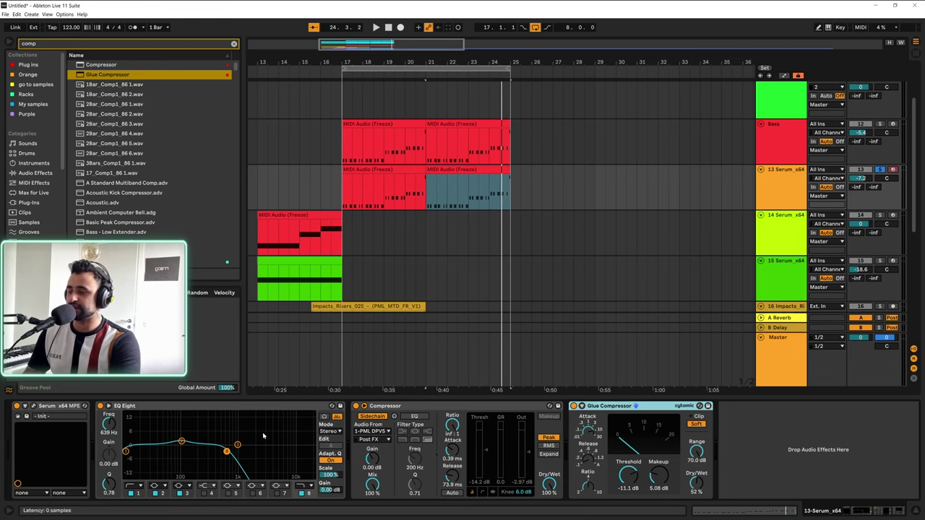
- Open and close the Serum window, then clear the browser search
left_click(32, 407)
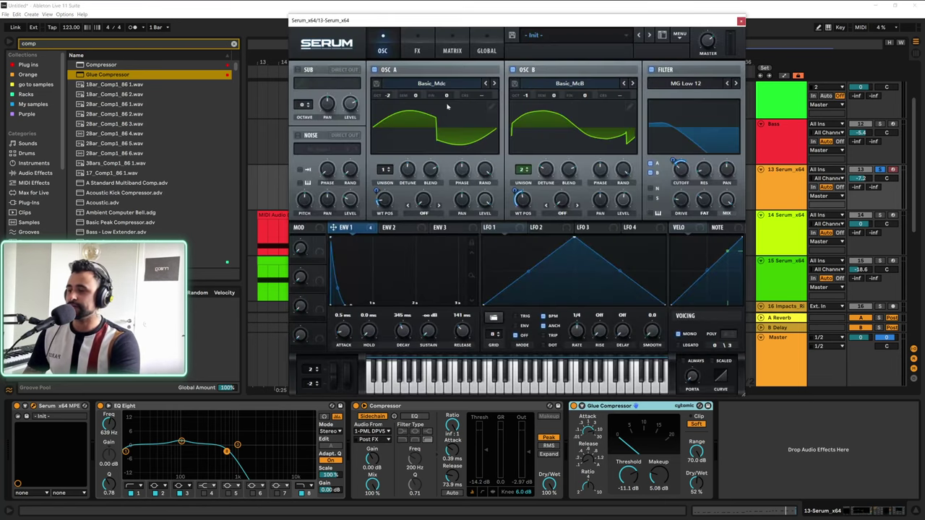
left_click(740, 20)
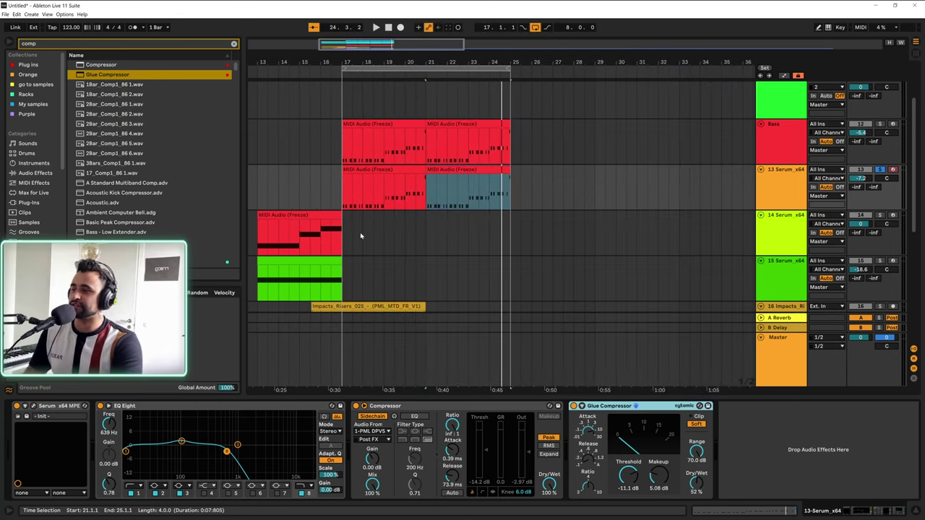
left_click(232, 44)
- Copy EQ Eight after the Glue Compressor, switch it to M/S mode and flatten band 2
left_click_drag(214, 408, 779, 429)
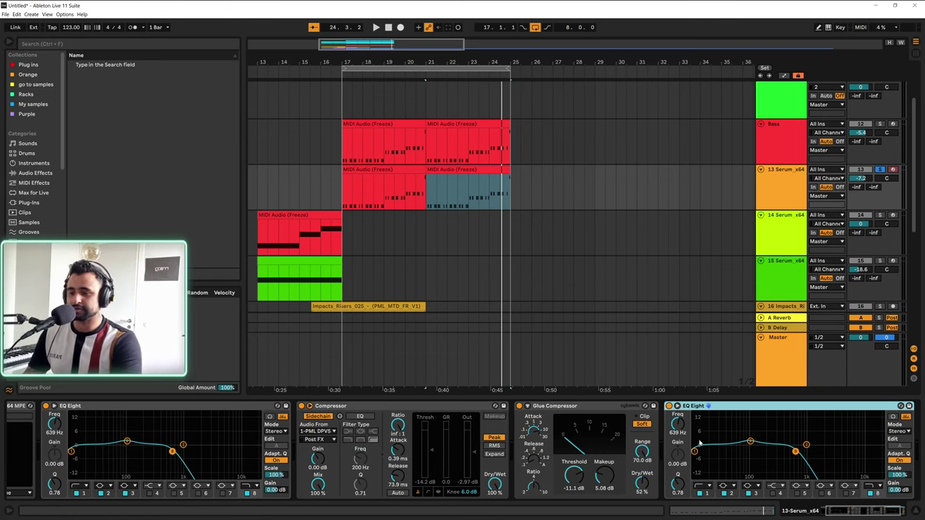
left_click(899, 432)
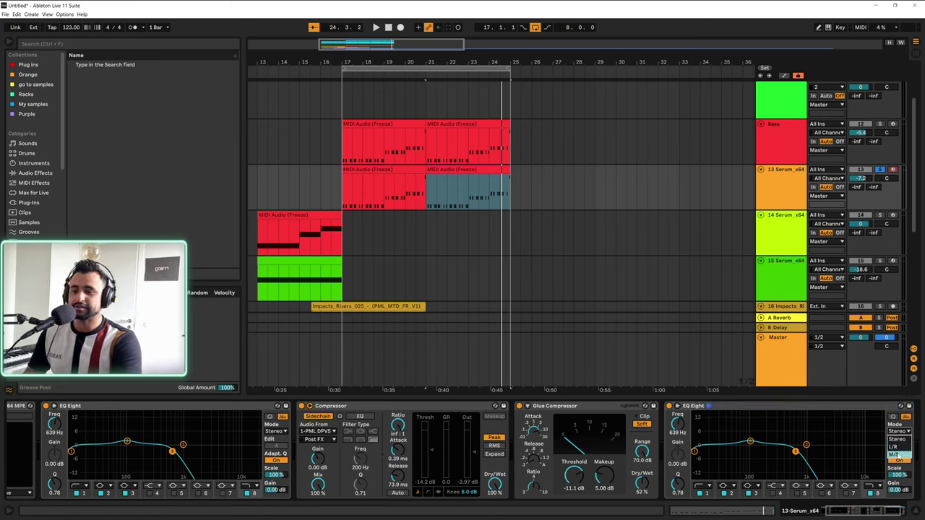
left_click(896, 454)
left_click(749, 410)
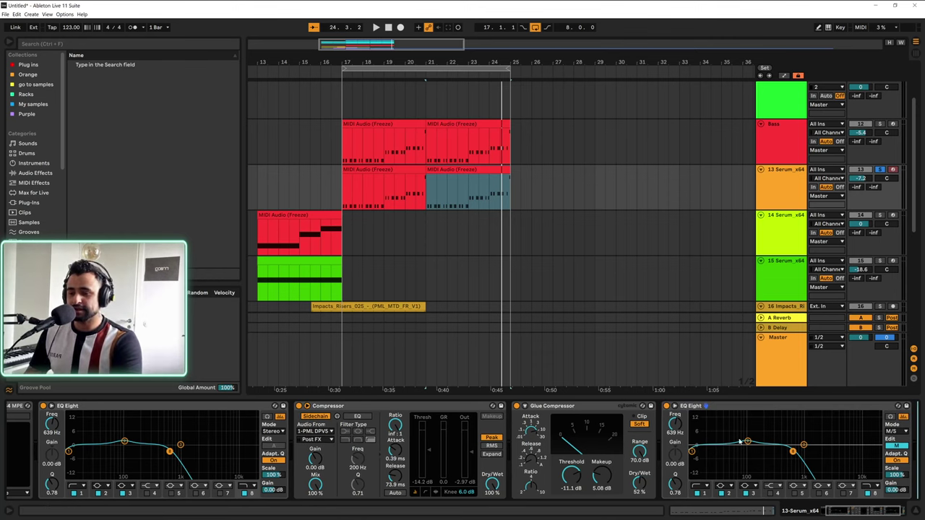
left_click_drag(748, 444, 749, 445)
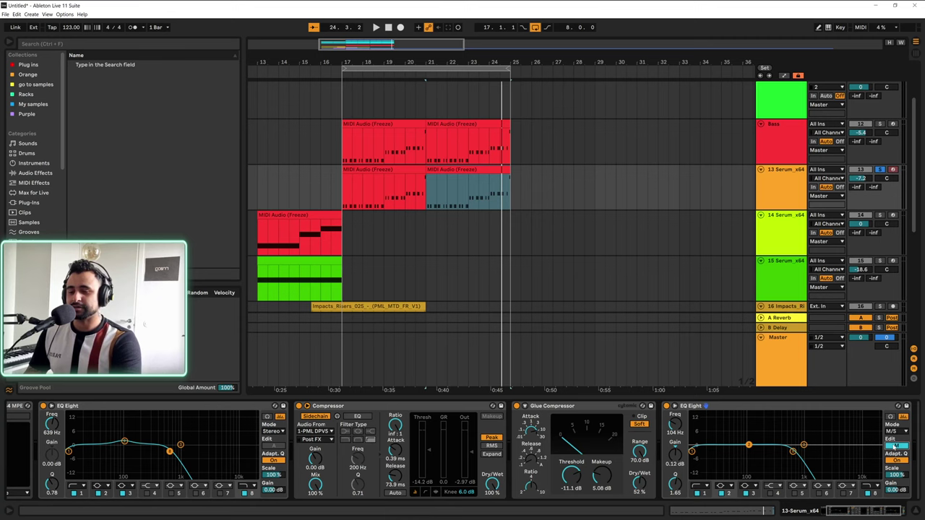
- On the side channel, low-cut at 91.8 Hz and boost band 4 by 3.35 dB near 495 Hz
left_click(894, 447)
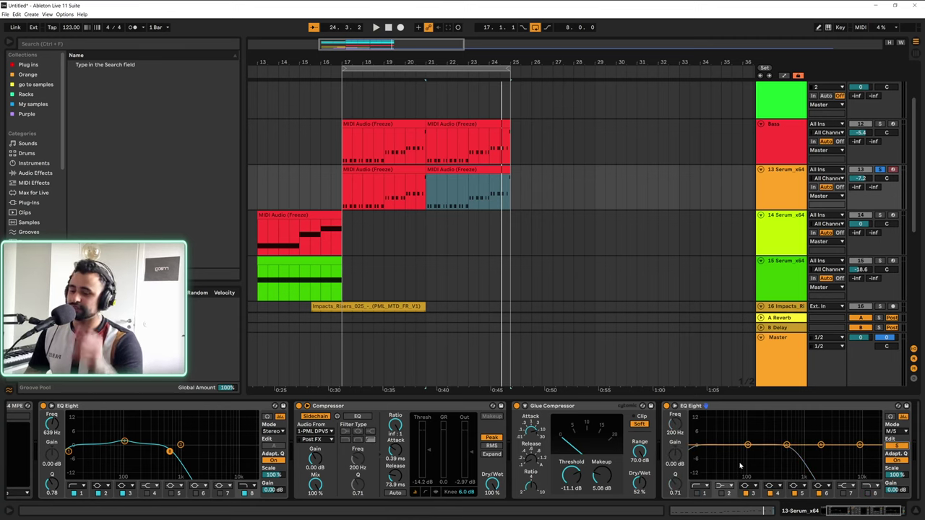
key("space")
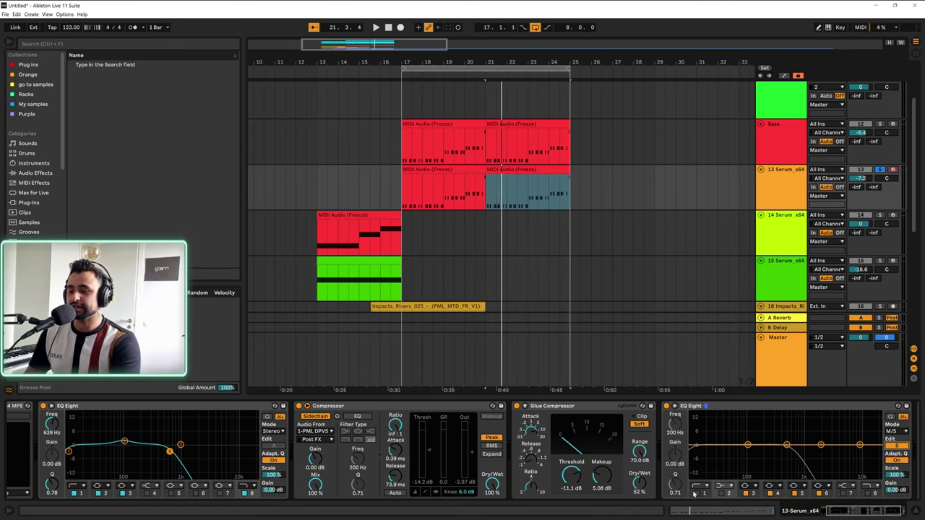
left_click(696, 494)
left_click_drag(725, 453, 745, 451)
key("space")
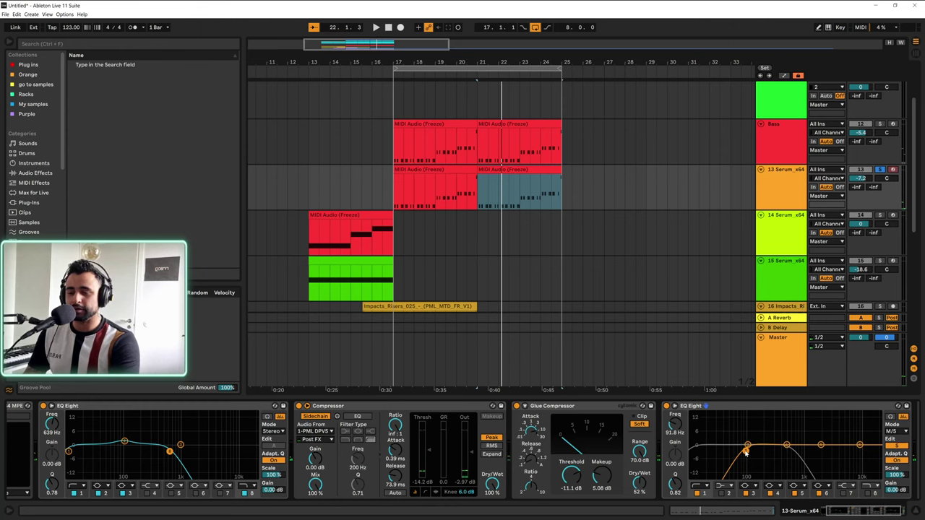
key("space")
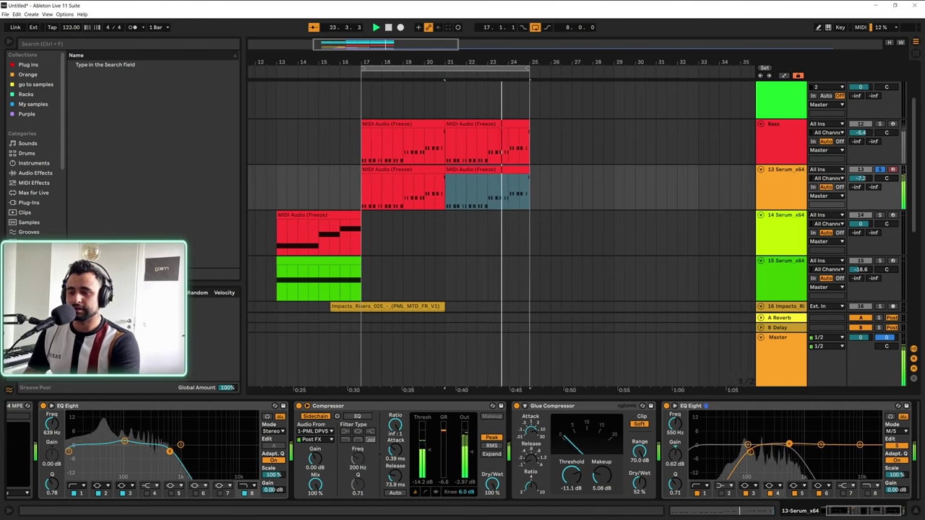
left_click_drag(789, 442, 787, 439)
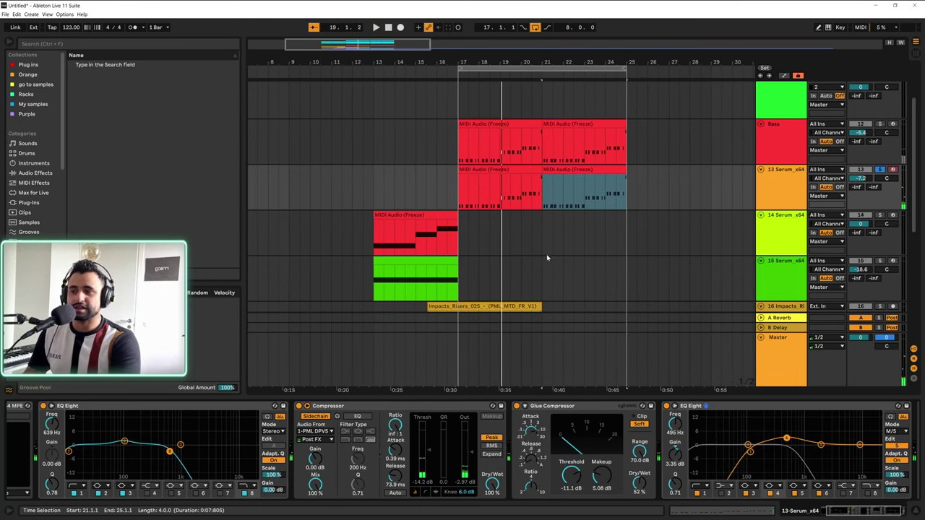
- Unsolo track 13 Serum_x64, set the insert point at bar 17, and view track 15's pad chain
left_click(880, 170)
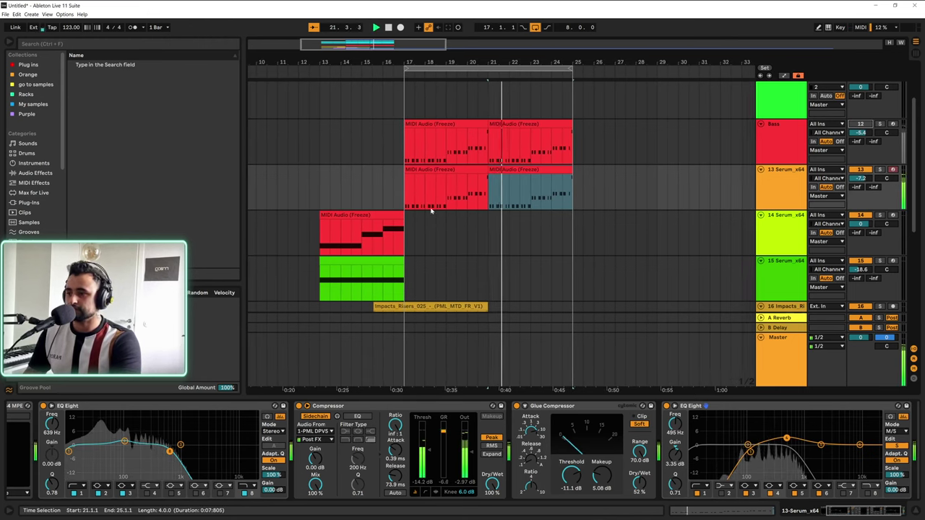
left_click(391, 200)
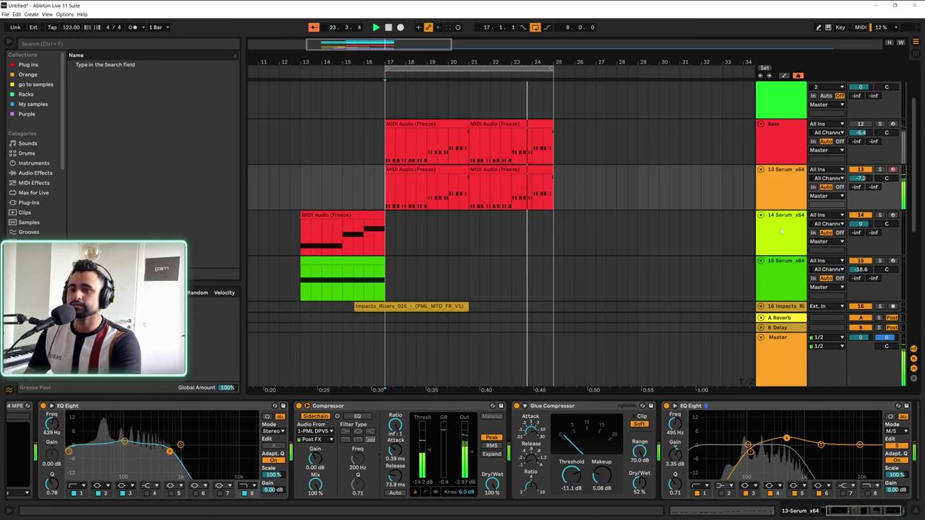
scroll(518, 211, "up", 2)
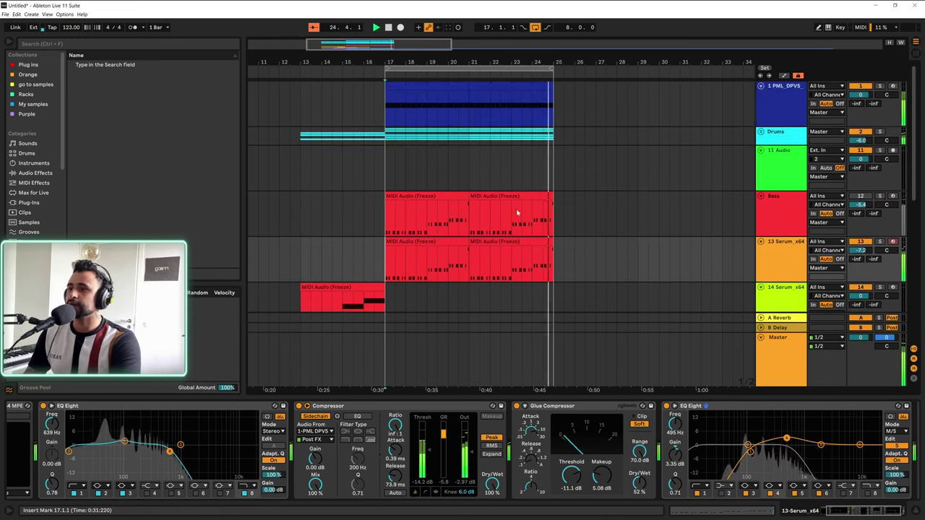
scroll(580, 171, "down", 3)
scroll(580, 171, "down", 5)
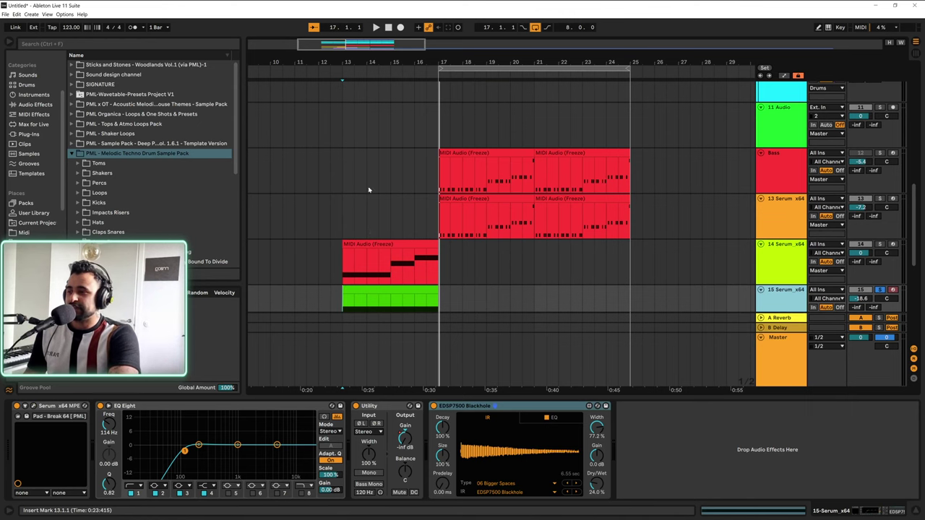
- Move the playback start to bar 13 in the arrangement
scroll(369, 190, "down", 3)
scroll(634, 201, "up", 5)
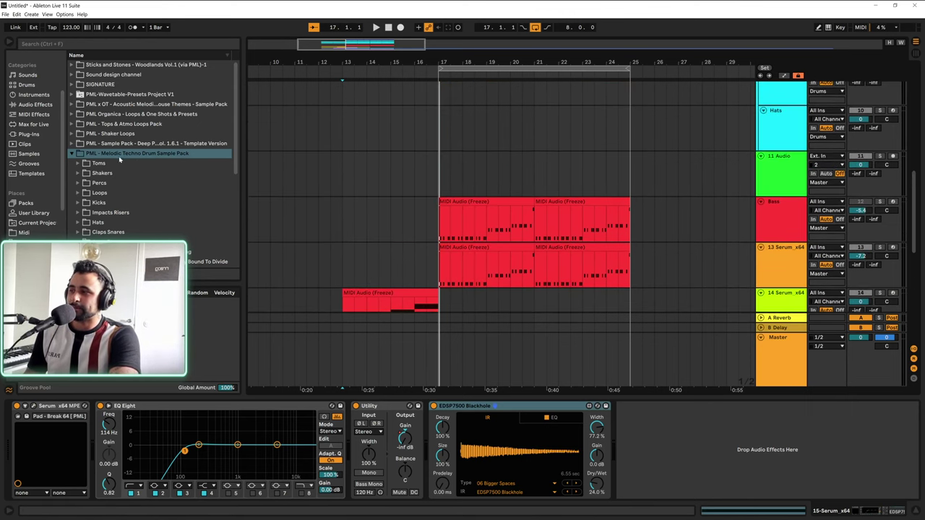
scroll(486, 214, "down", 2)
left_click(343, 247)
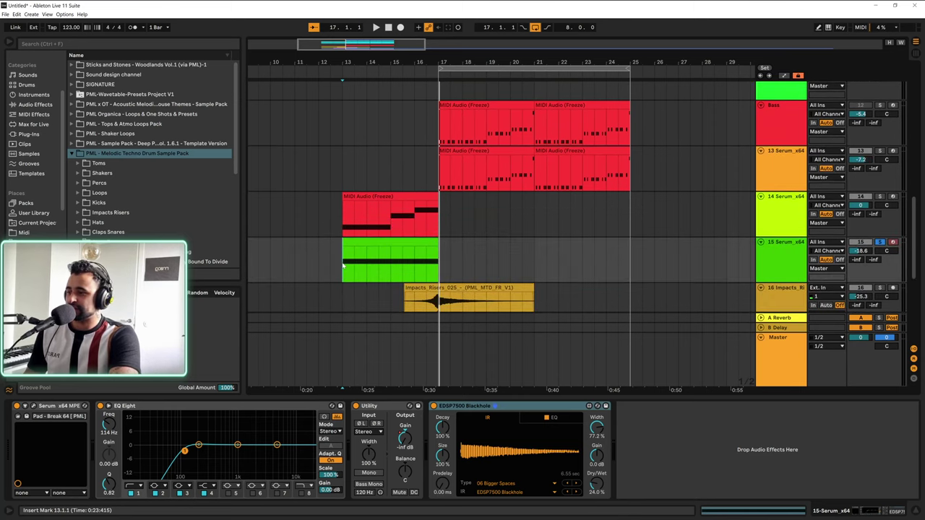
- Browse the pad's Serum presets under User > PML Melodic Techno, keep Pad - Break 64, then select track 14's clip
left_click(32, 407)
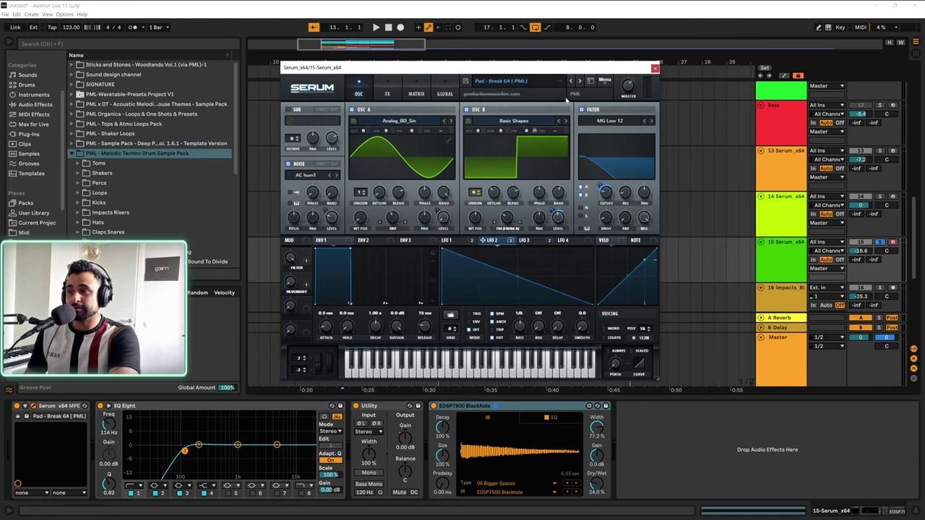
left_click(555, 80)
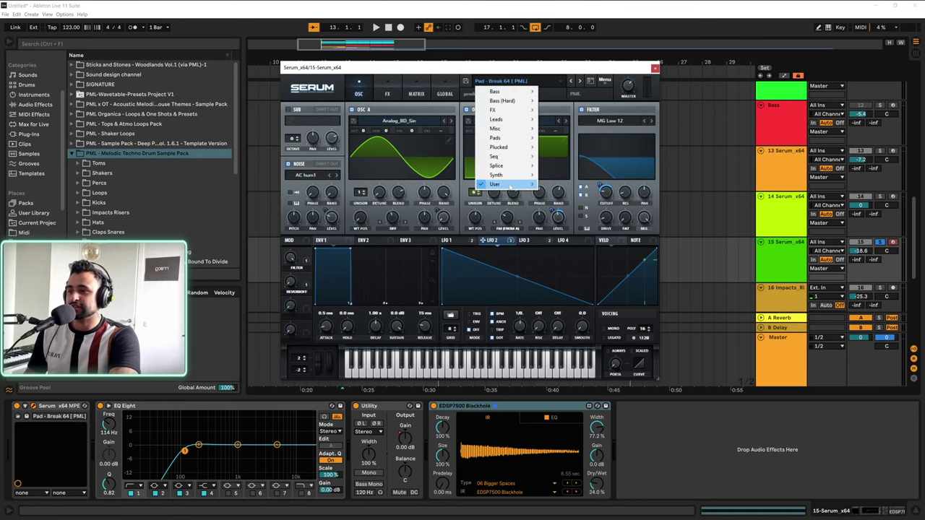
mouse_move(512, 186)
mouse_move(614, 249)
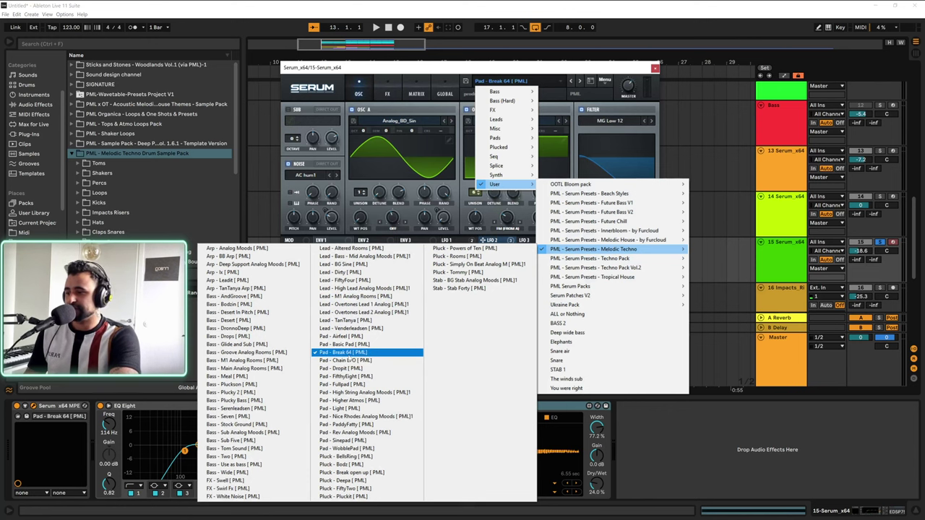
left_click(654, 68)
scroll(361, 268, "down", 3)
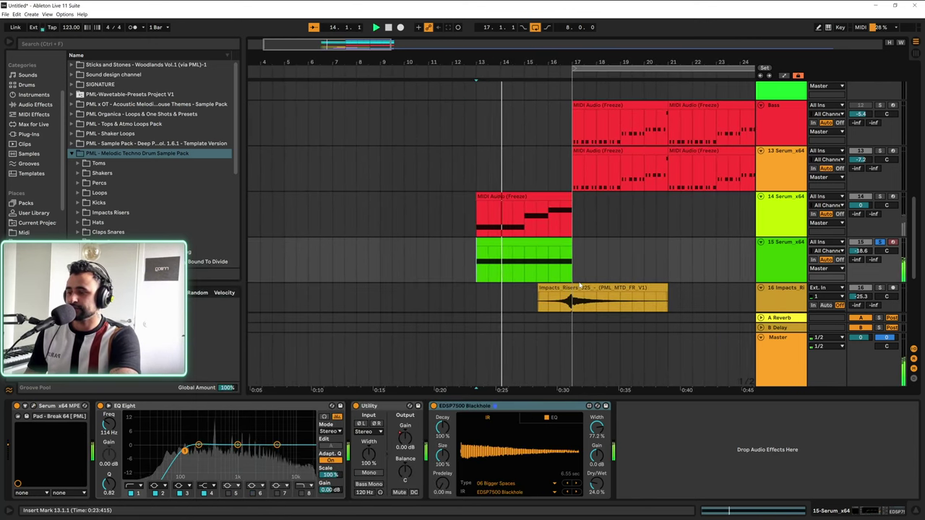
left_click(453, 206)
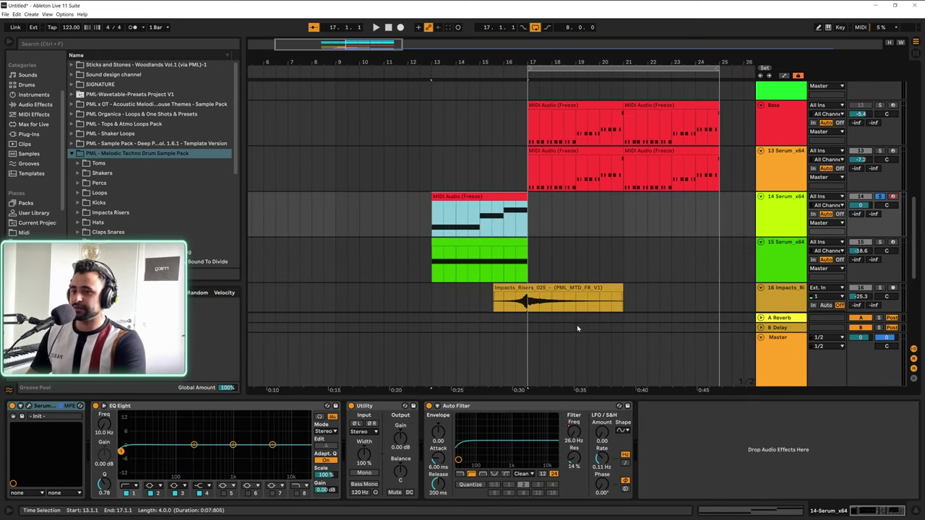
key("space")
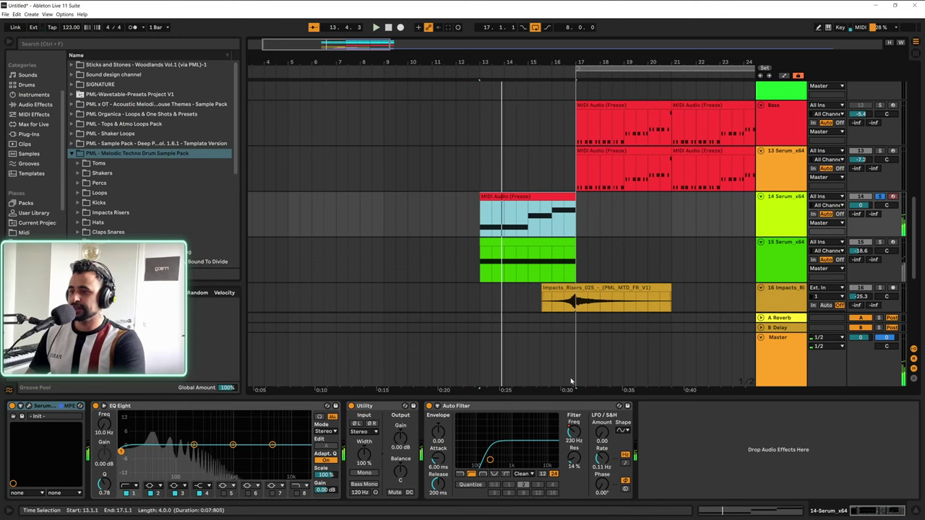
left_click(29, 407)
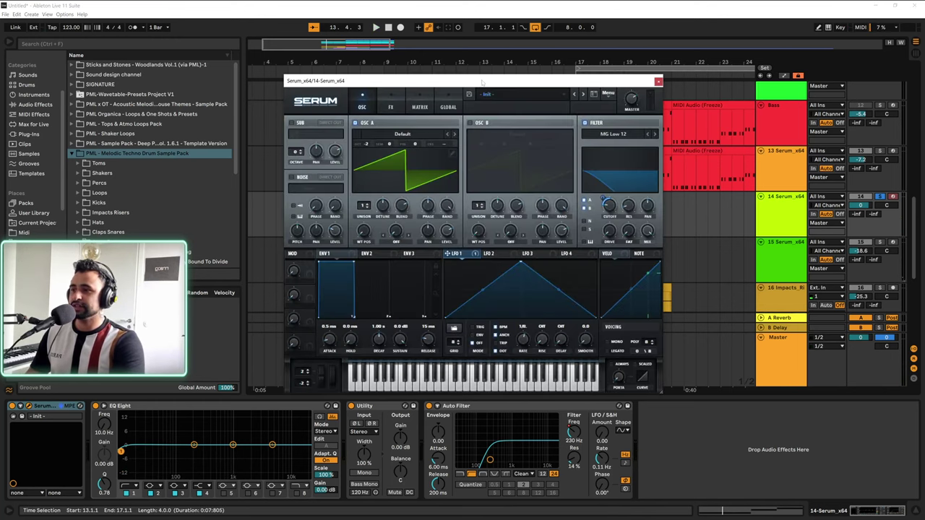
left_click_drag(482, 83, 503, 69)
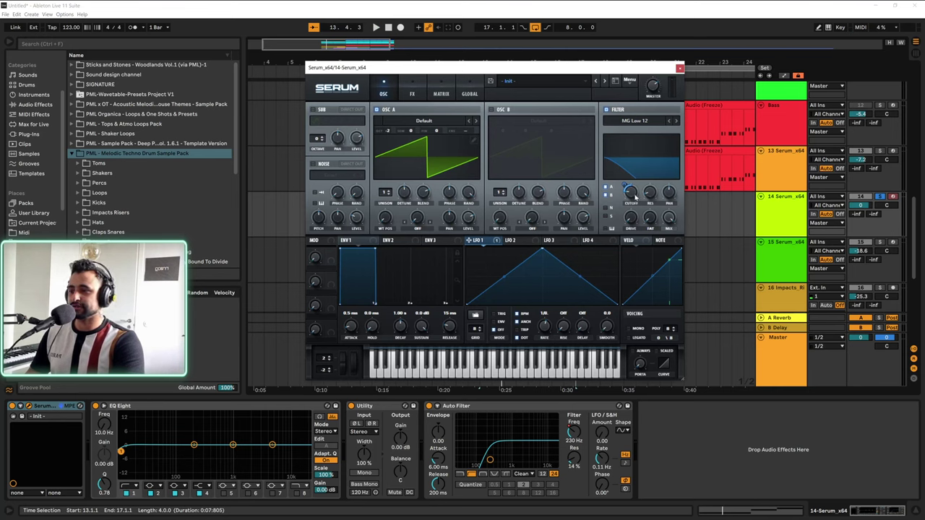
left_click(680, 68)
scroll(520, 170, "down", 2)
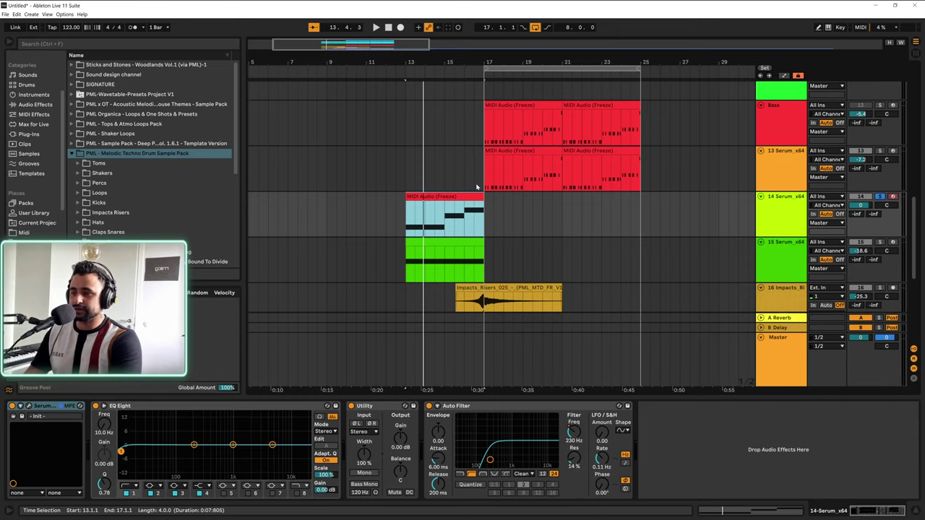
scroll(471, 190, "down", 5)
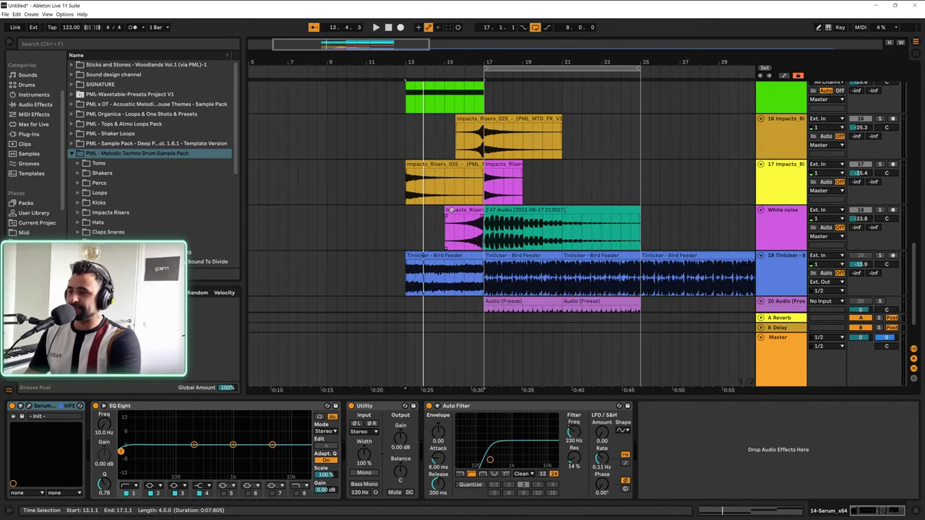
scroll(451, 209, "up", 2)
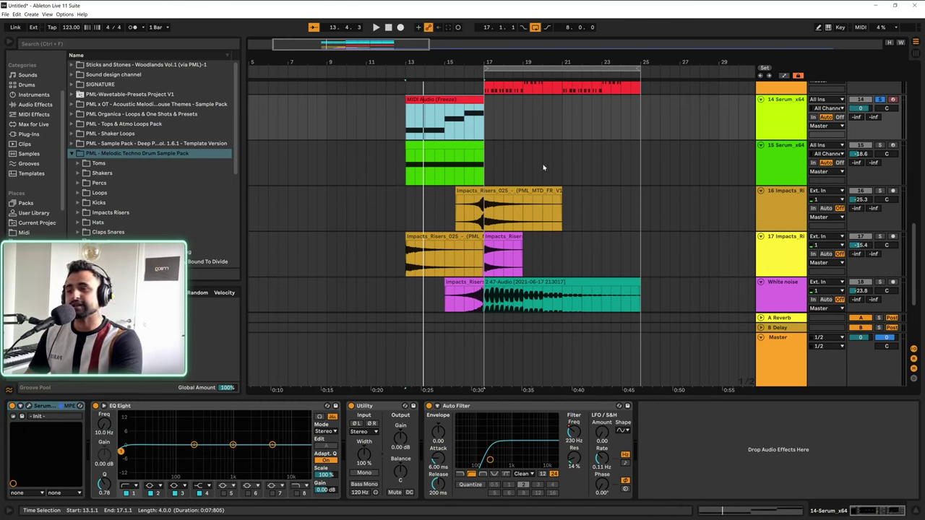
scroll(554, 161, "up", 4)
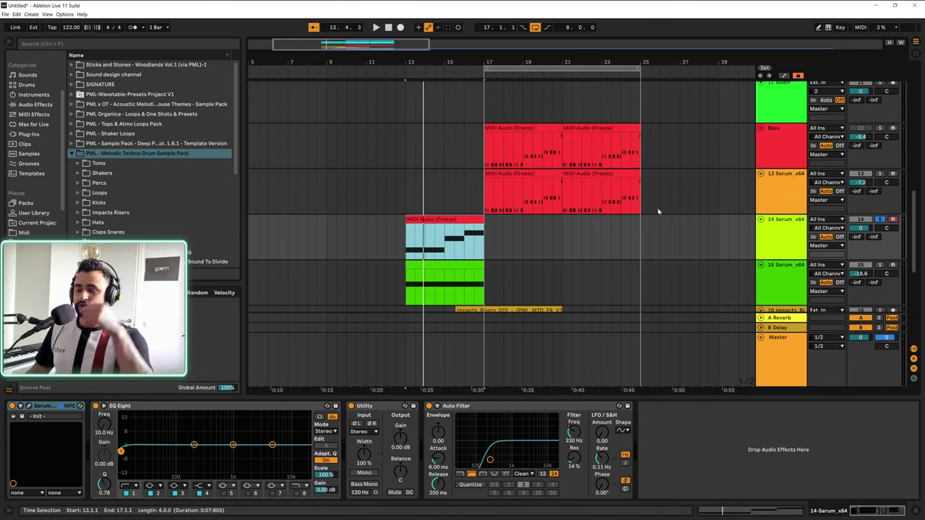